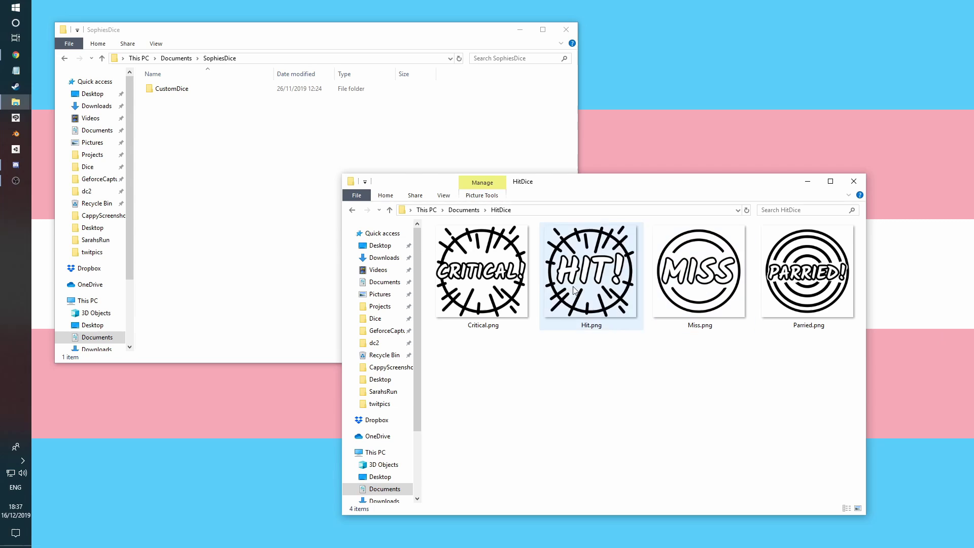
Review the four images in the HitDice folder and view Critical.png at full size
click(482, 271)
click(591, 271)
click(699, 271)
click(822, 286)
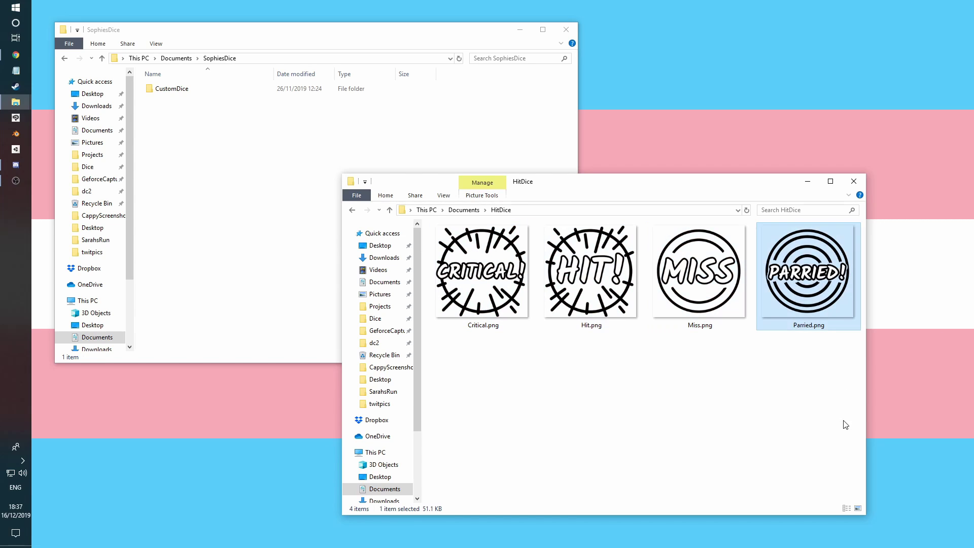
click(514, 390)
click(496, 307)
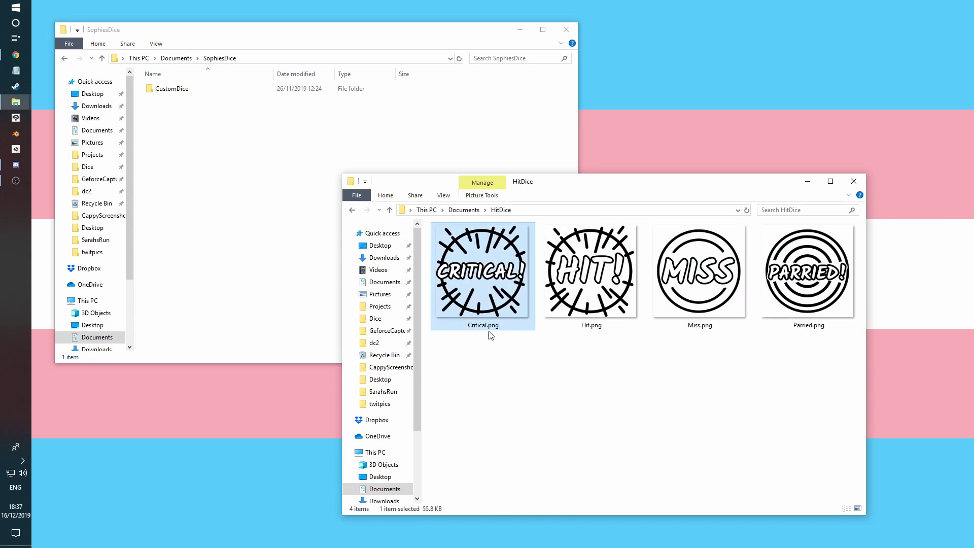
click(593, 289)
double_click(484, 288)
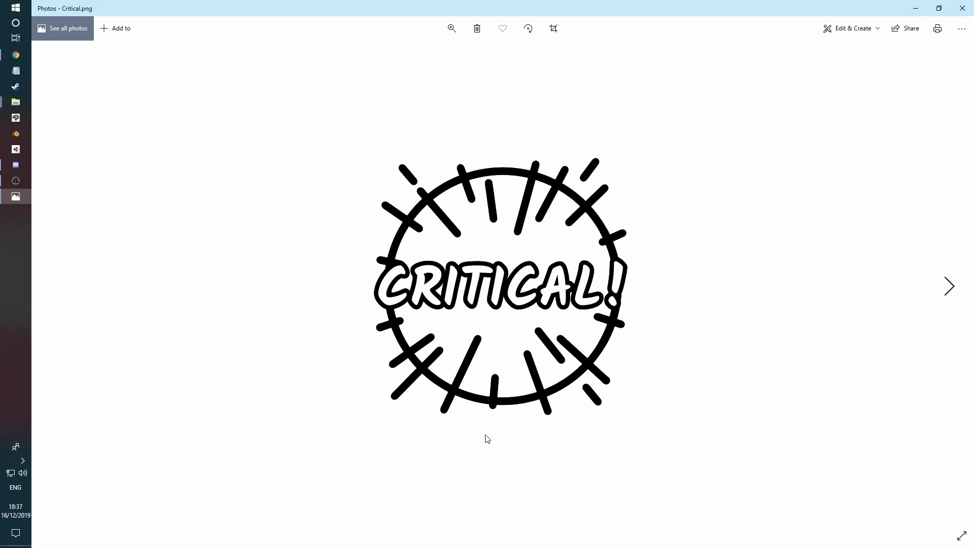
click(962, 8)
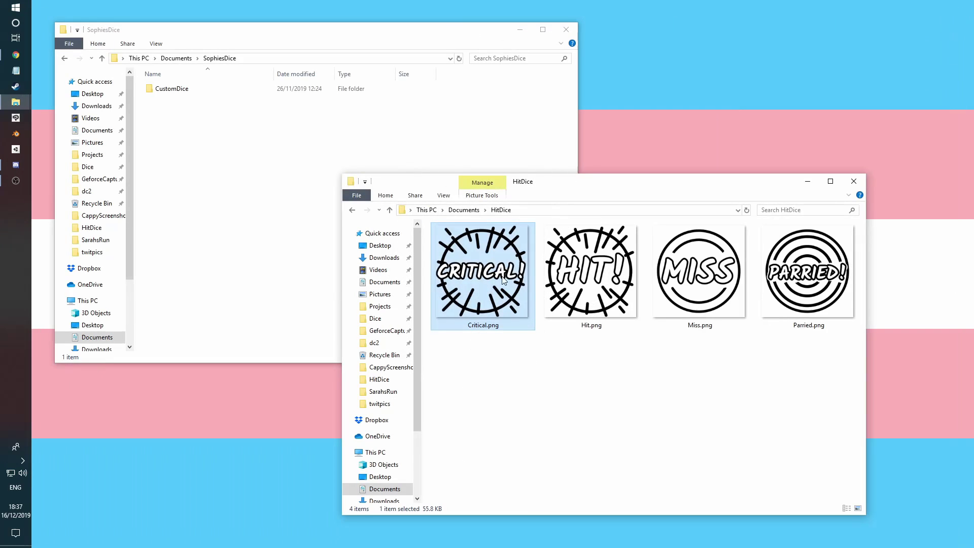
click(475, 419)
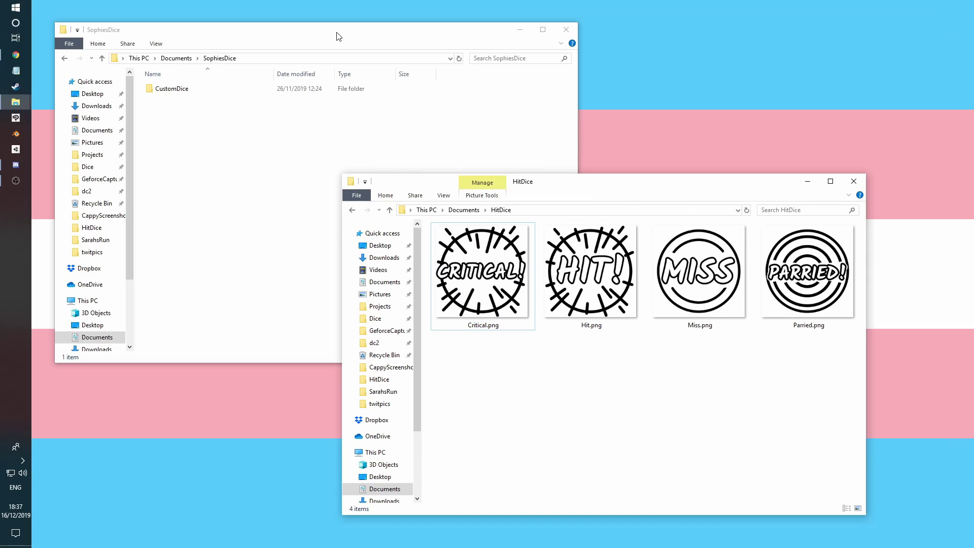
Move Critical.png, Hit.png, Miss.png and Parried.png from HitDice into the SophiesDice CustomDice folder
click(355, 38)
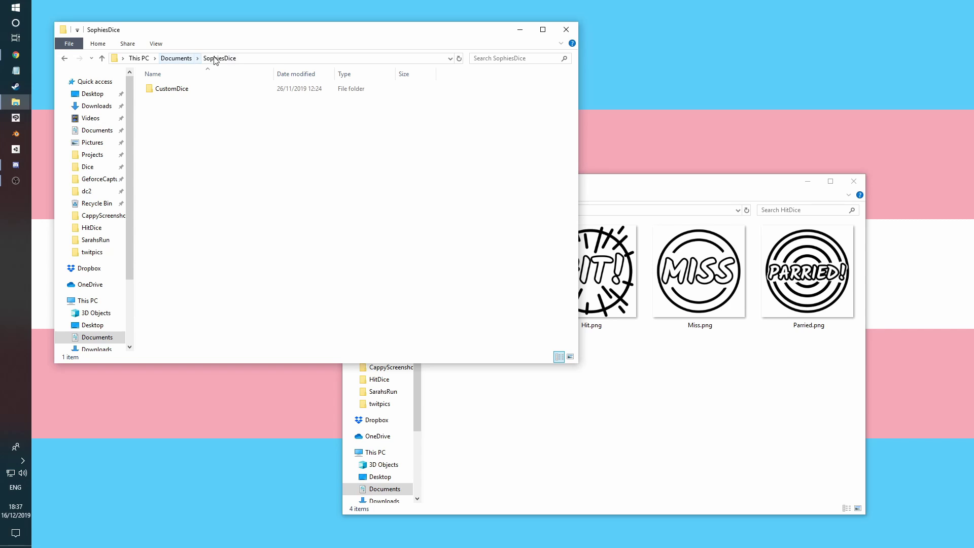
double_click(177, 90)
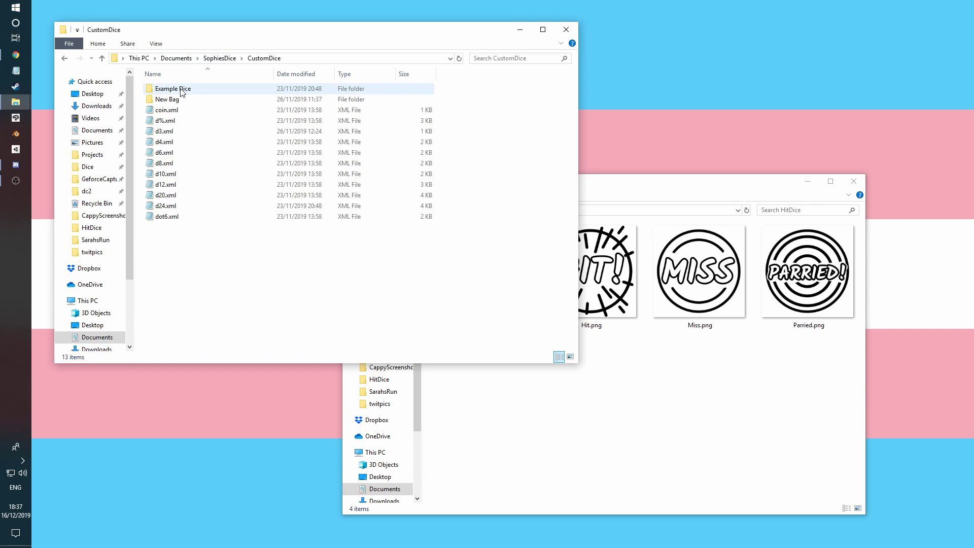
click(64, 59)
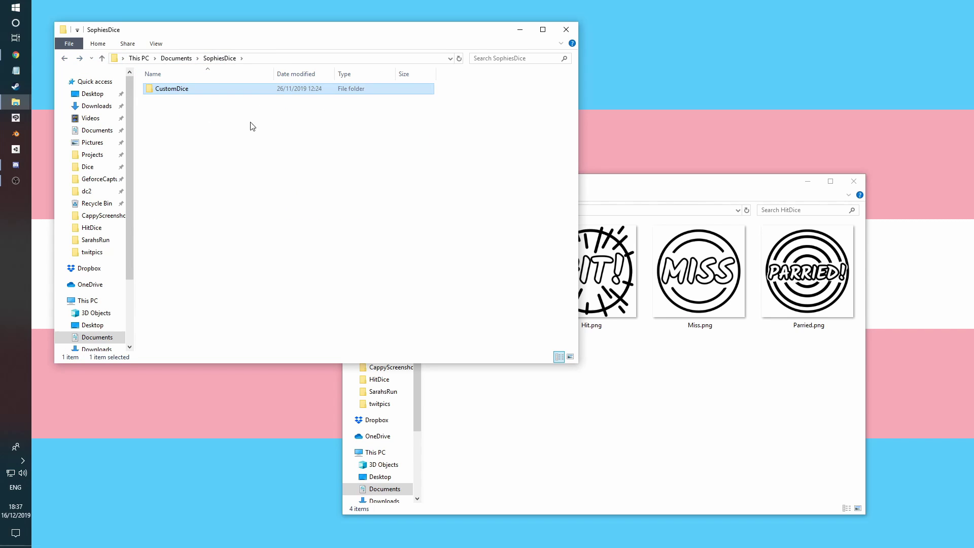
double_click(178, 93)
click(738, 392)
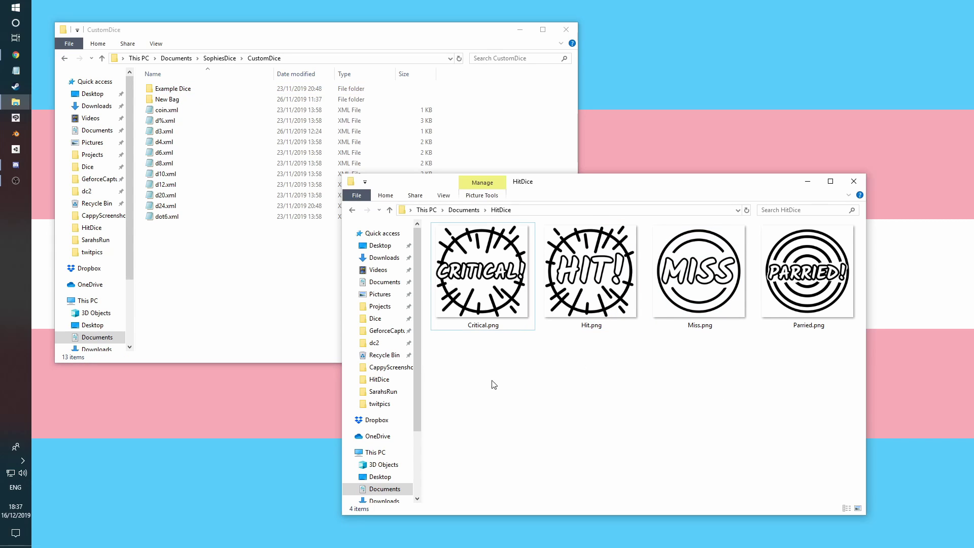
drag(467, 410, 771, 276)
drag(700, 274, 235, 272)
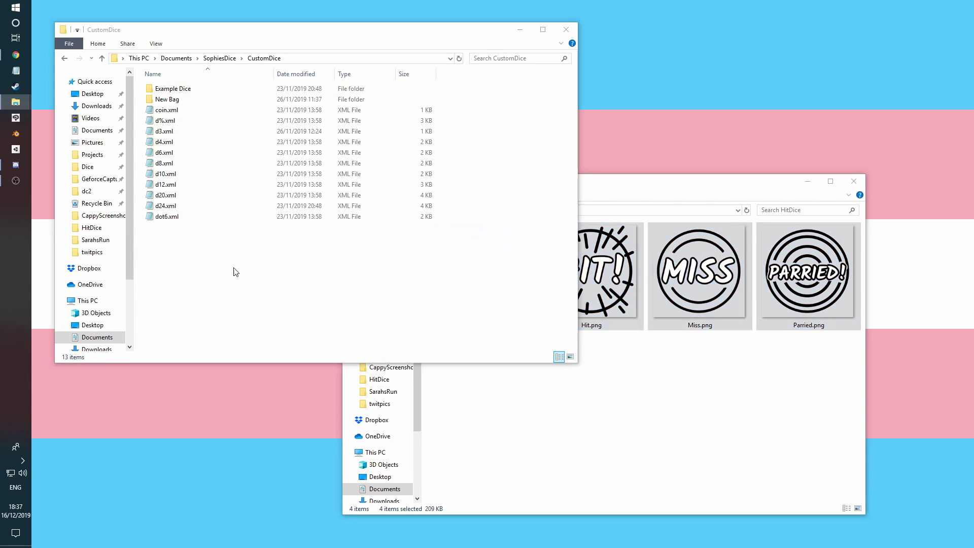
Look inside the New Bag folder, then return to CustomDice and check the moved images
double_click(176, 100)
click(65, 59)
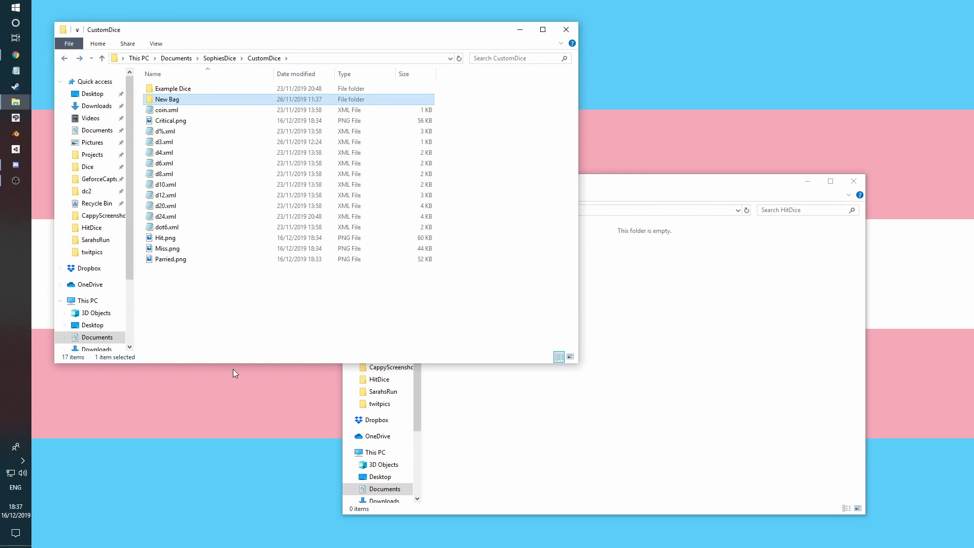
click(180, 293)
drag(208, 291, 158, 238)
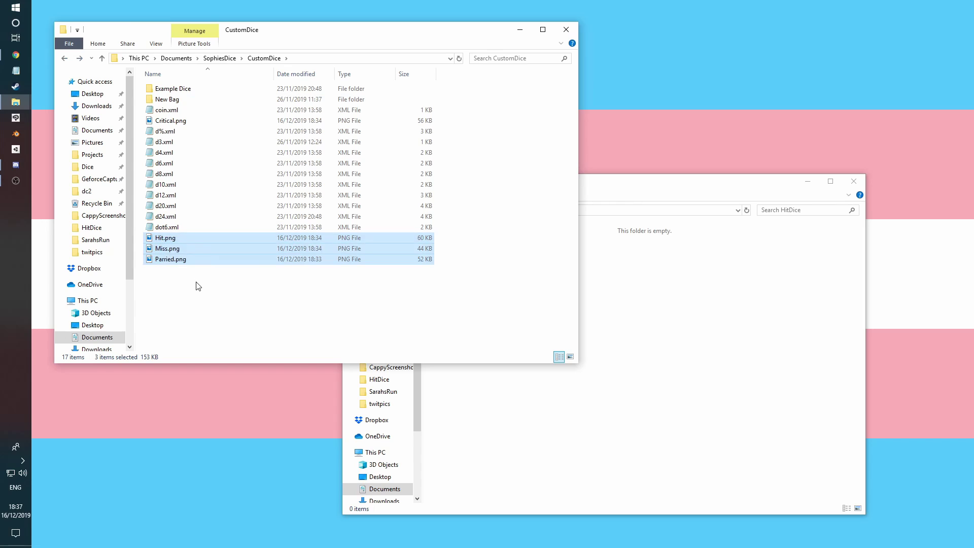
click(196, 283)
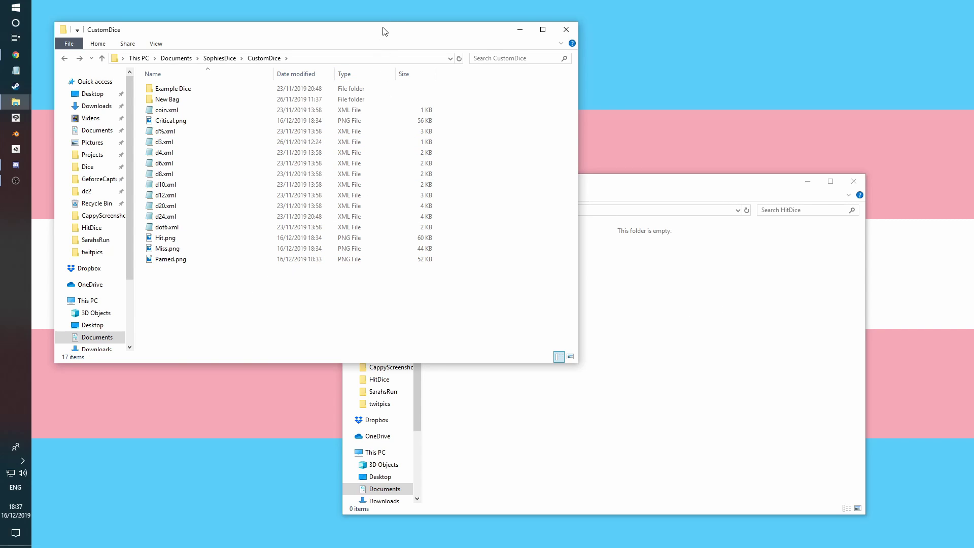
drag(384, 31, 398, 34)
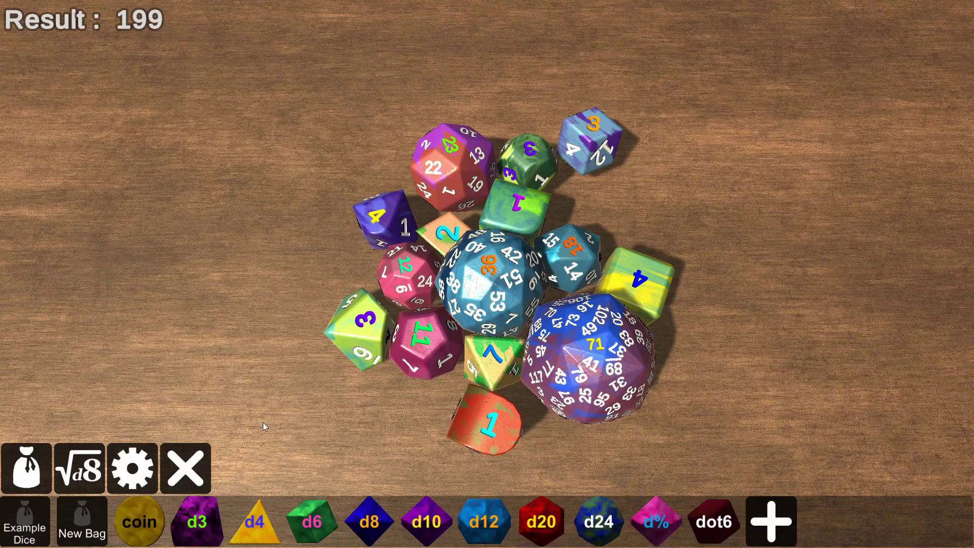
In Sophie's Dice, clear all dice from the table and create a new custom die, inspecting its preview
click(190, 468)
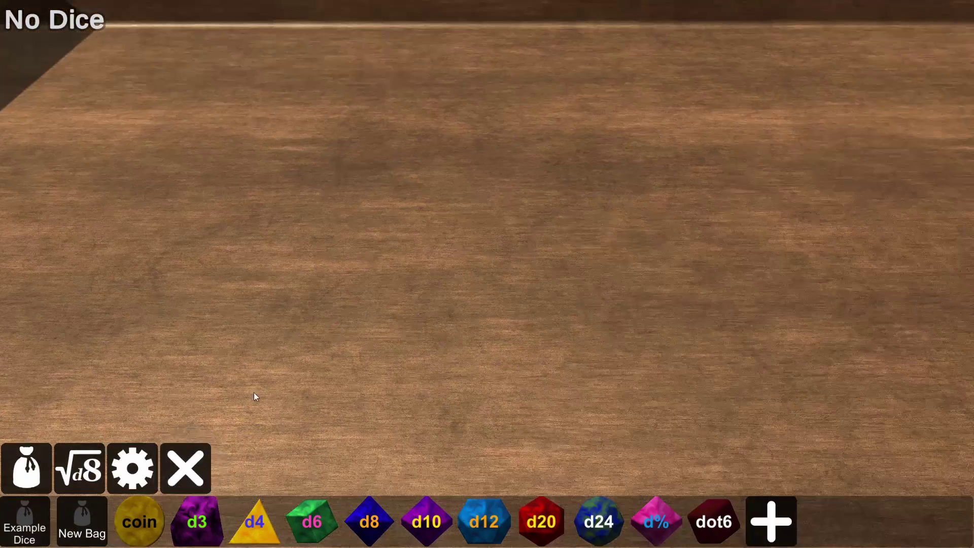
click(783, 517)
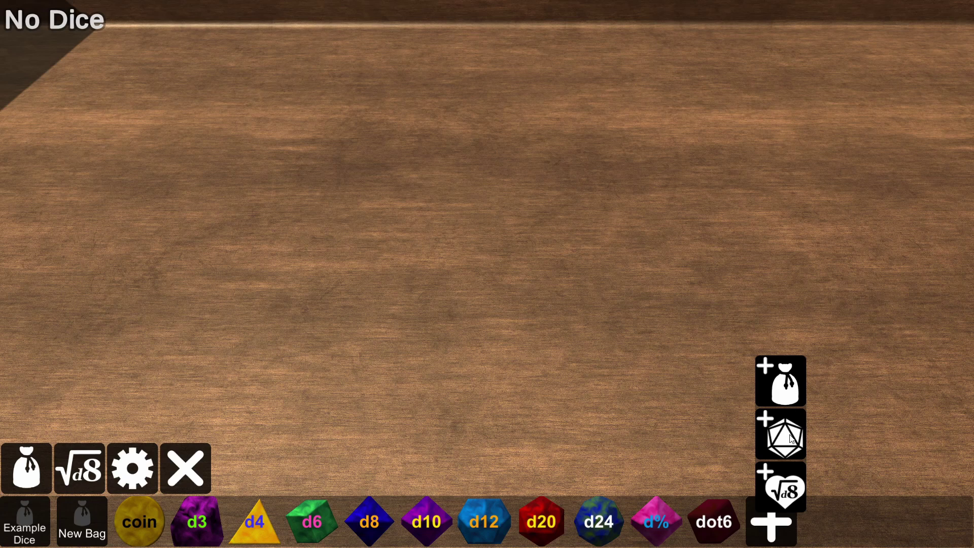
click(790, 437)
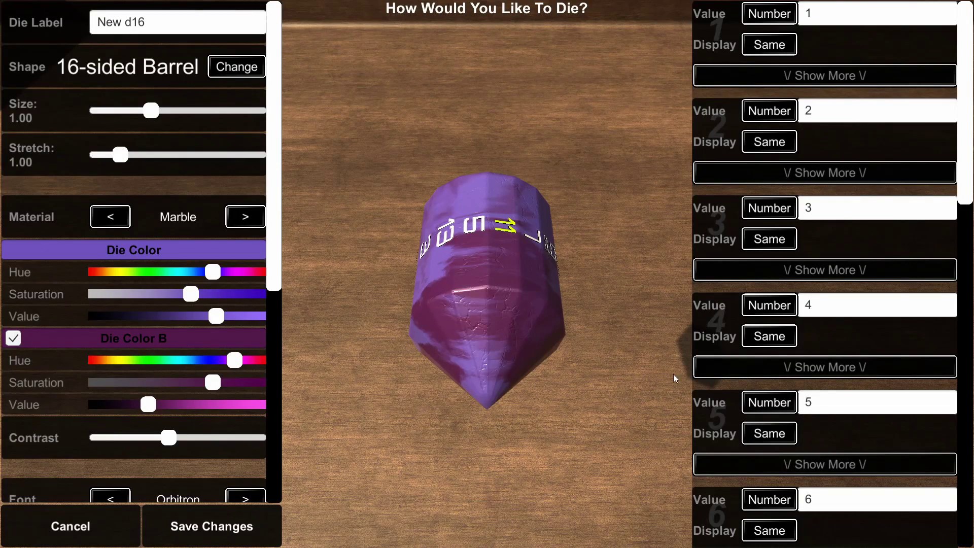
drag(483, 230, 458, 535)
drag(528, 205, 377, 333)
drag(522, 304, 326, 413)
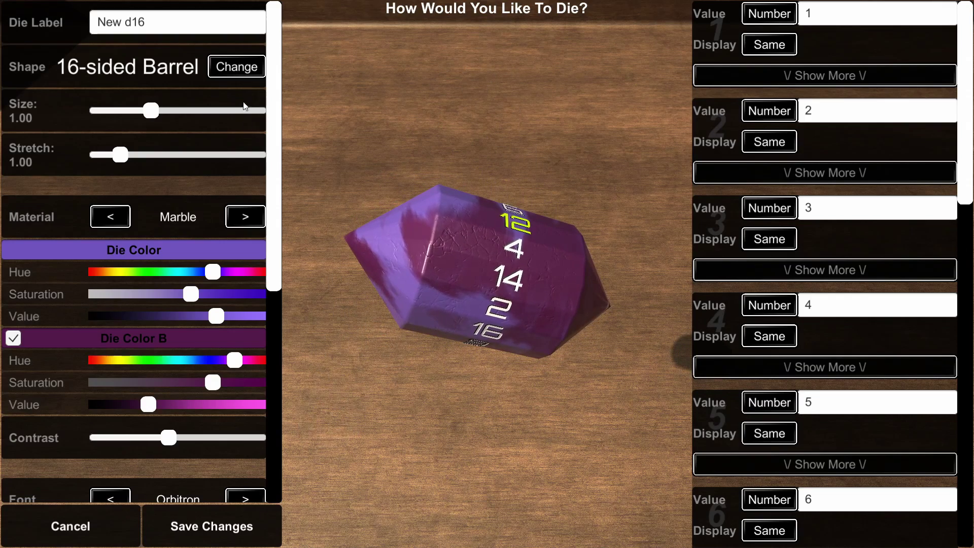
Change the new die's shape to the six-sided Sharp Cube
click(250, 69)
drag(595, 274, 586, 262)
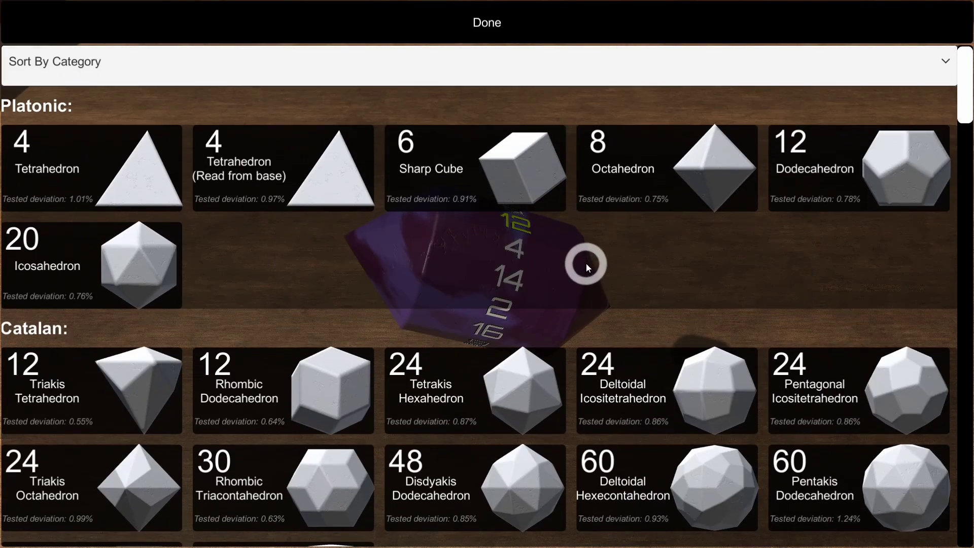
click(519, 187)
drag(512, 163, 386, 406)
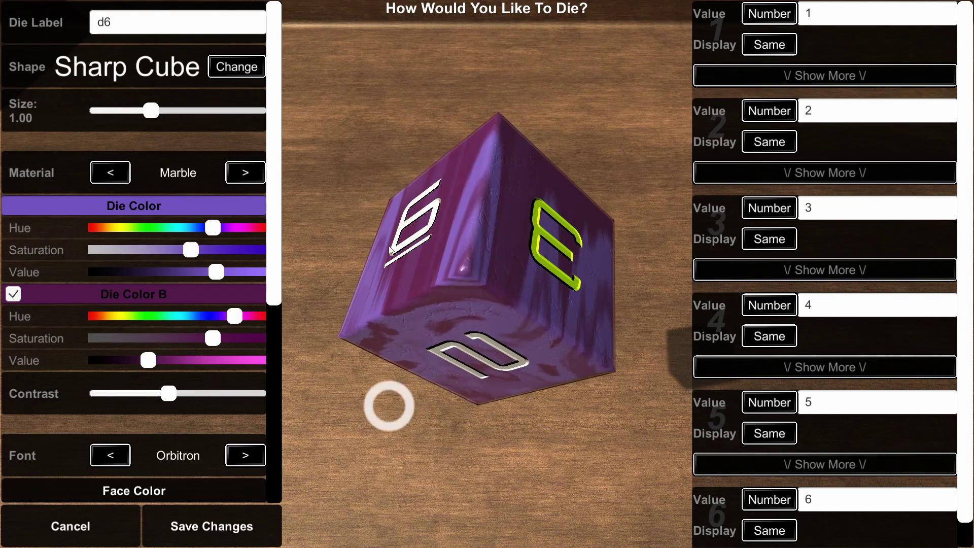
Label the die "attack" and inspect the cube preview from several angles
click(157, 28)
text(attack)
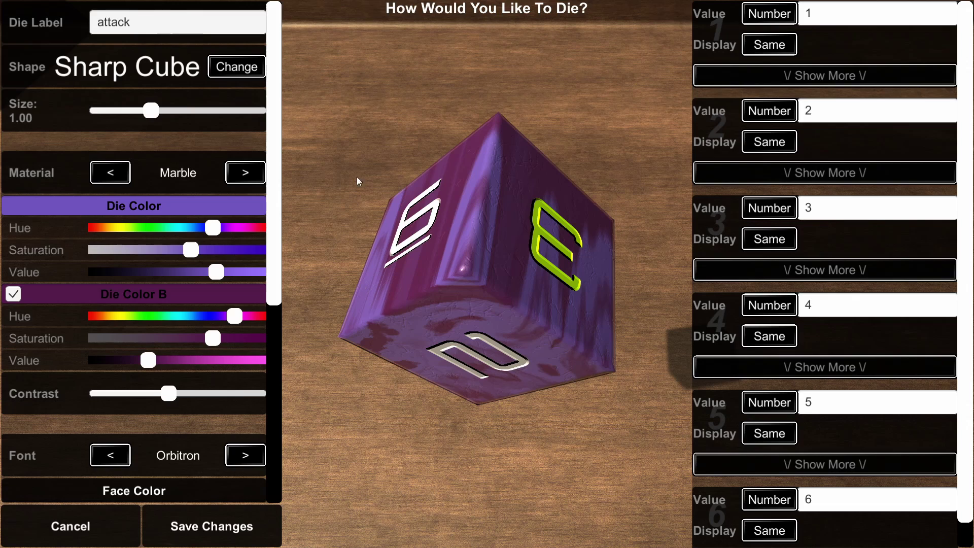
drag(469, 226, 516, 228)
drag(277, 197, 246, 109)
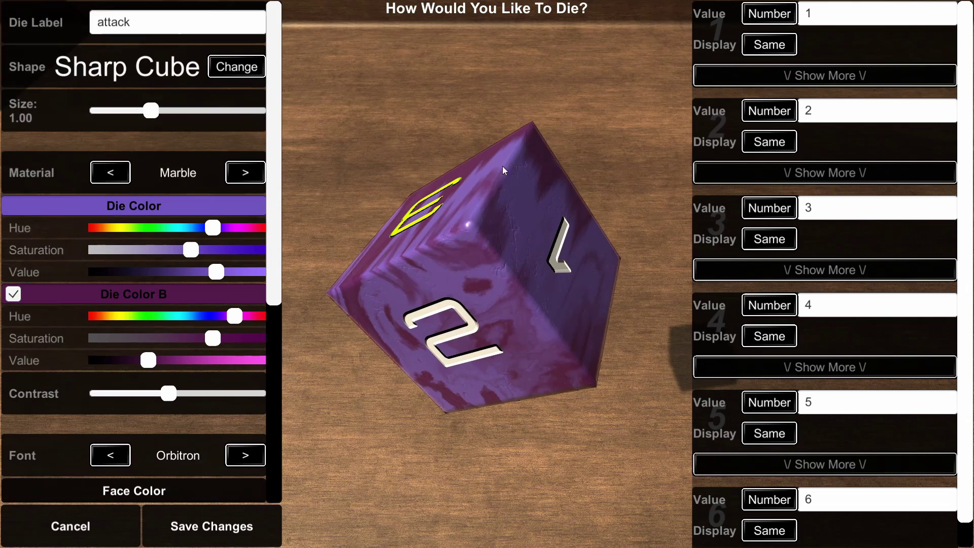
drag(504, 170, 582, 322)
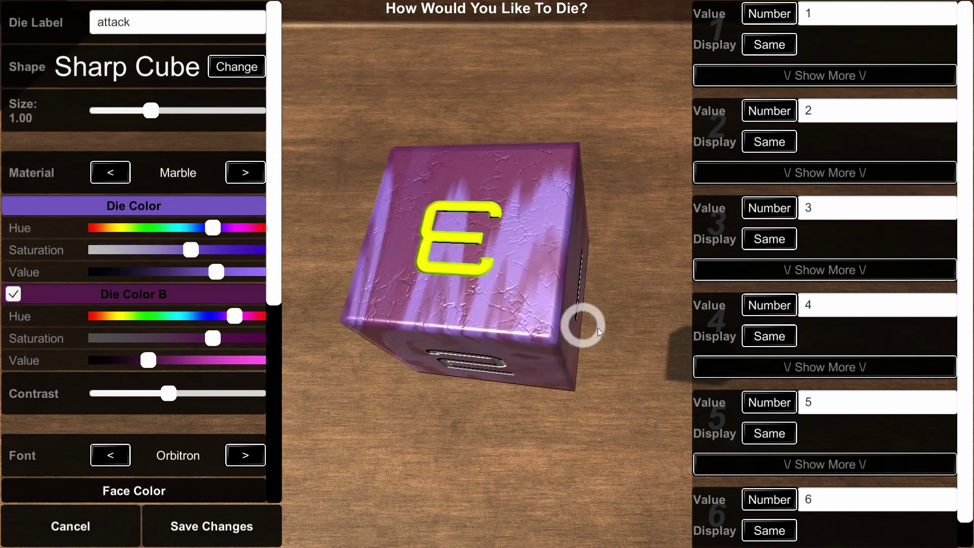
Set the display of faces 1, 2, 3 and 4 to Image
click(779, 47)
click(779, 47)
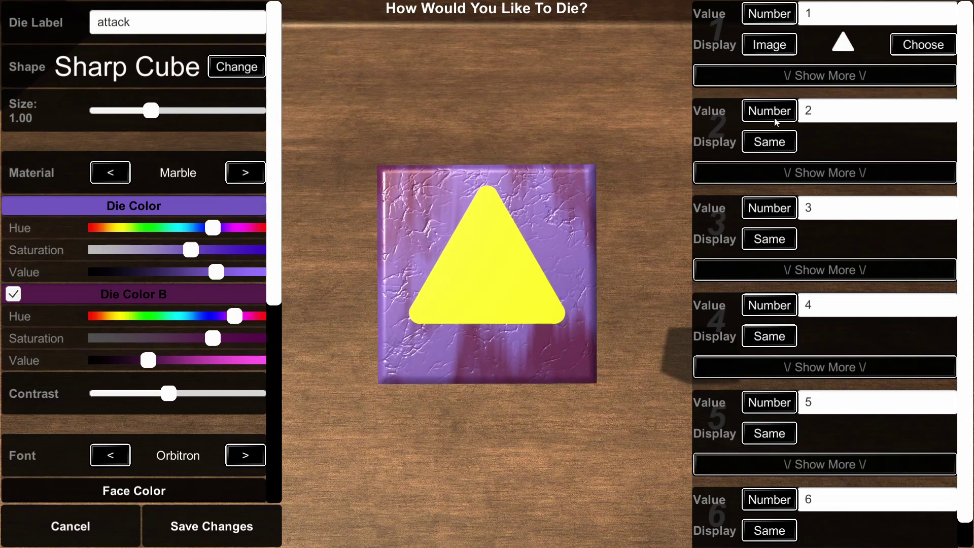
click(774, 144)
click(771, 143)
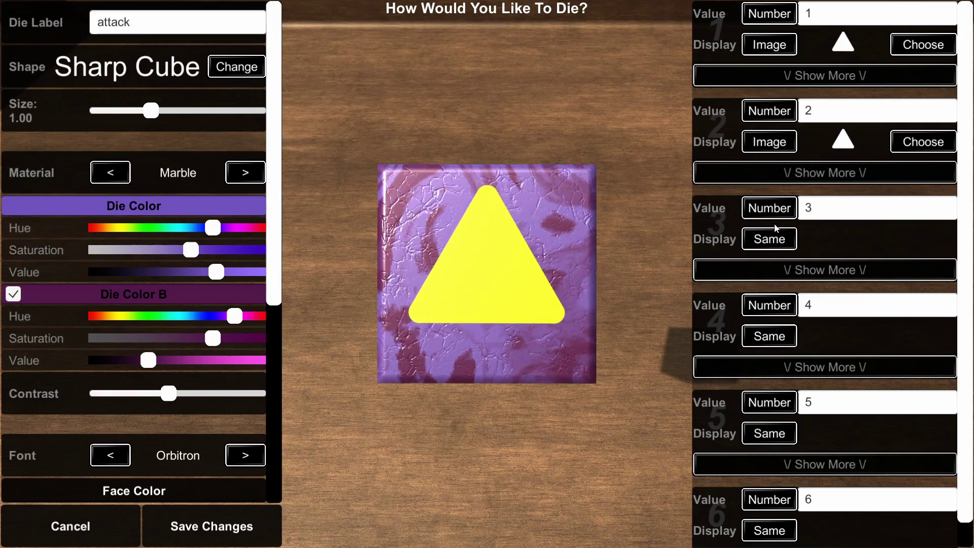
click(781, 241)
click(779, 237)
click(768, 336)
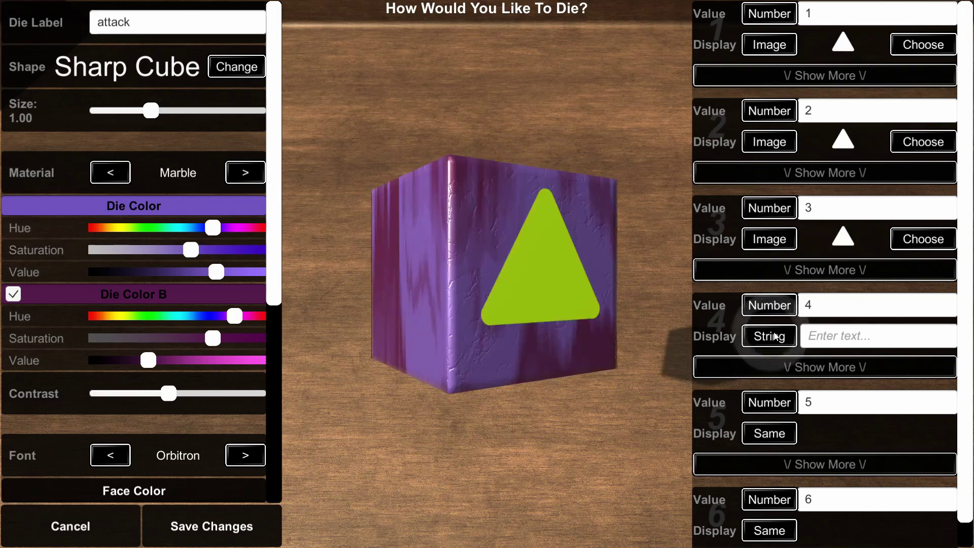
click(775, 337)
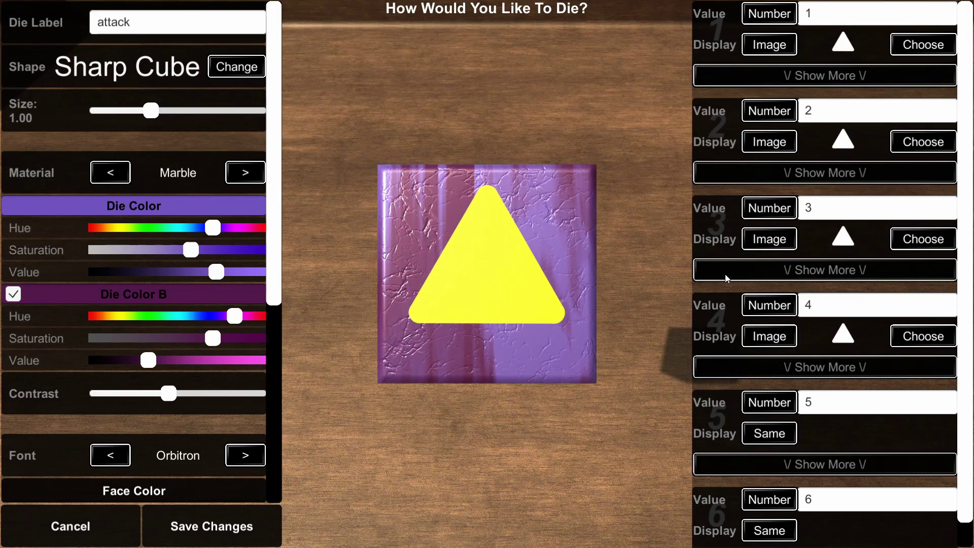
Assign the custom HIT! image to face 1 and inspect it on the cube
click(913, 49)
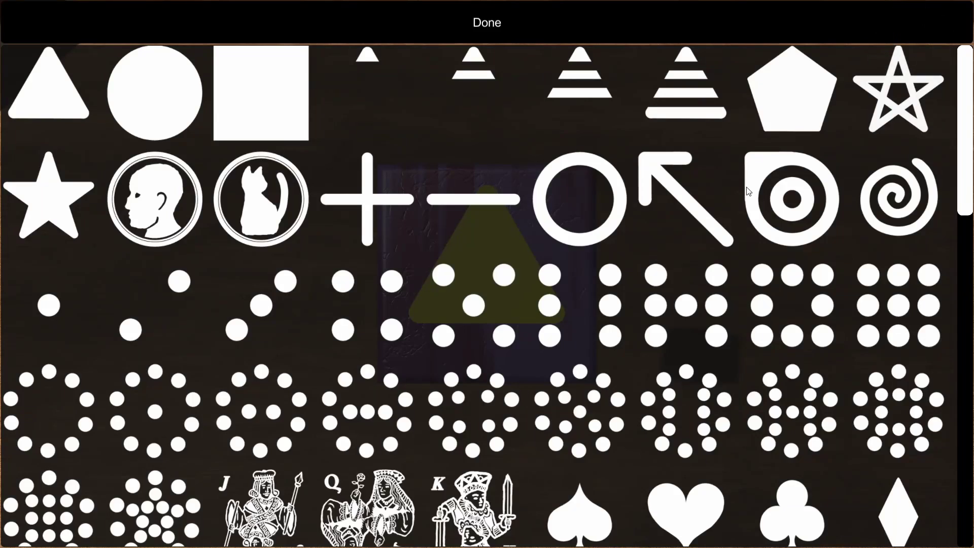
click(446, 20)
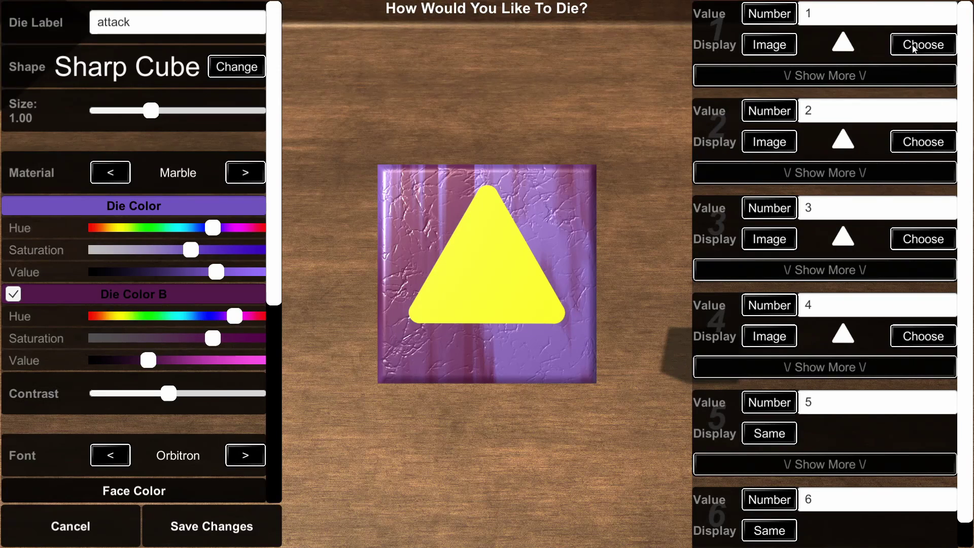
click(913, 48)
drag(966, 125, 958, 529)
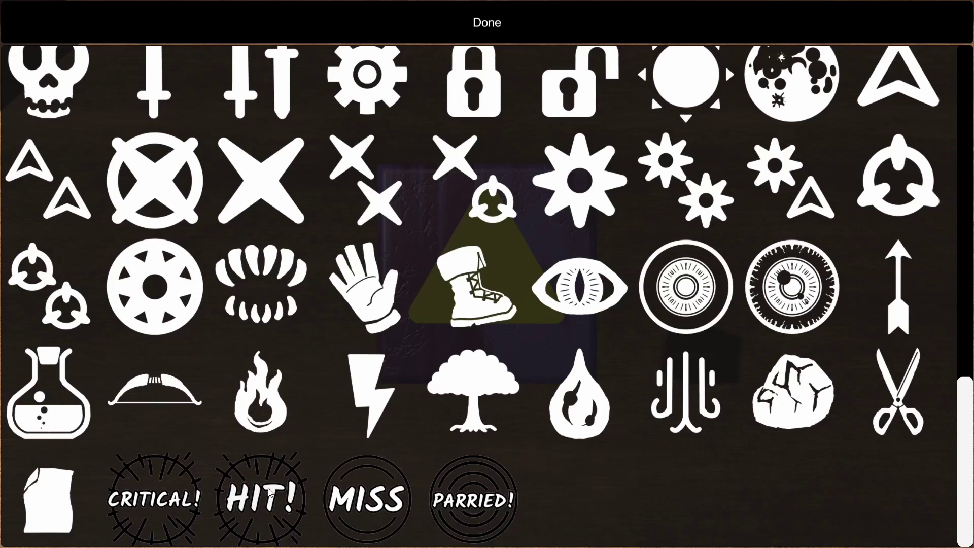
click(277, 502)
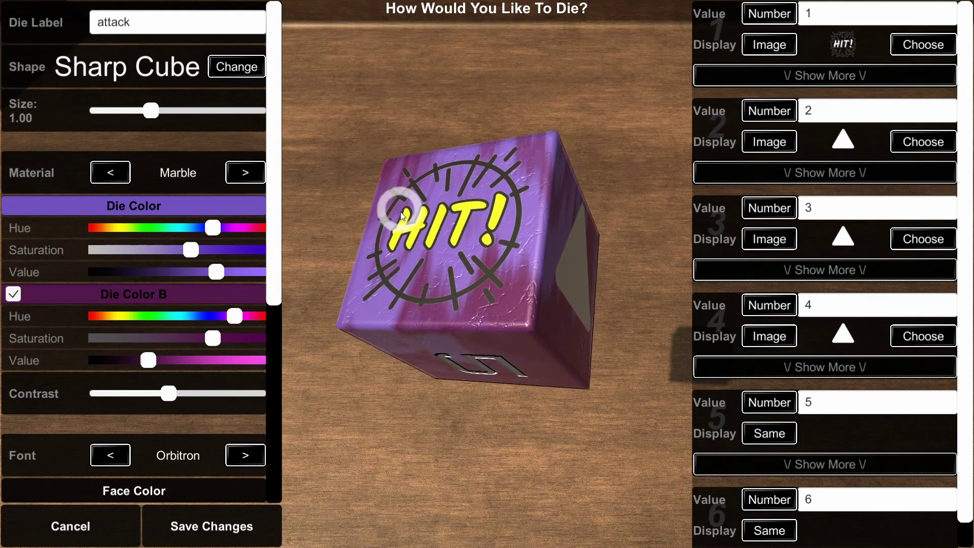
drag(504, 298, 595, 244)
drag(515, 285, 603, 329)
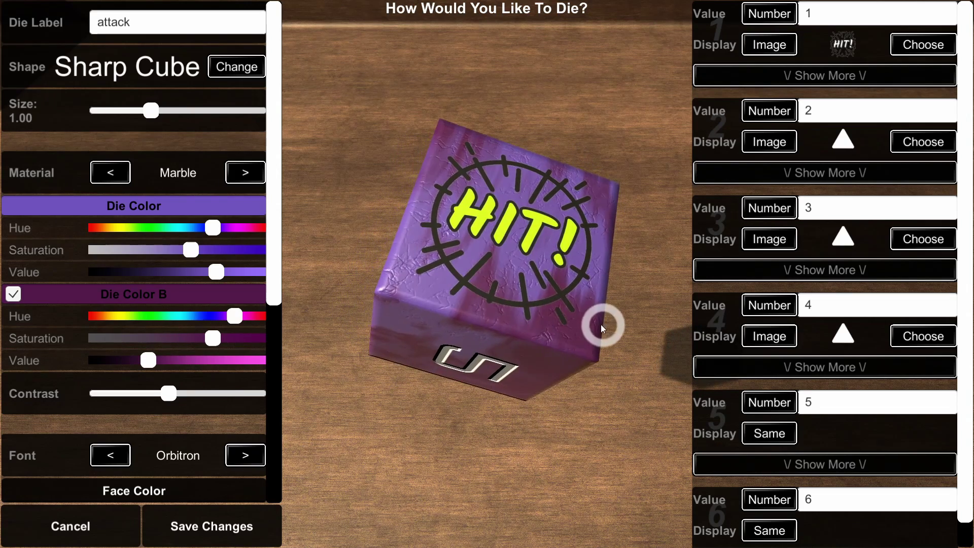
Assign the custom HIT! image to face 2 and inspect it on the cube
click(916, 144)
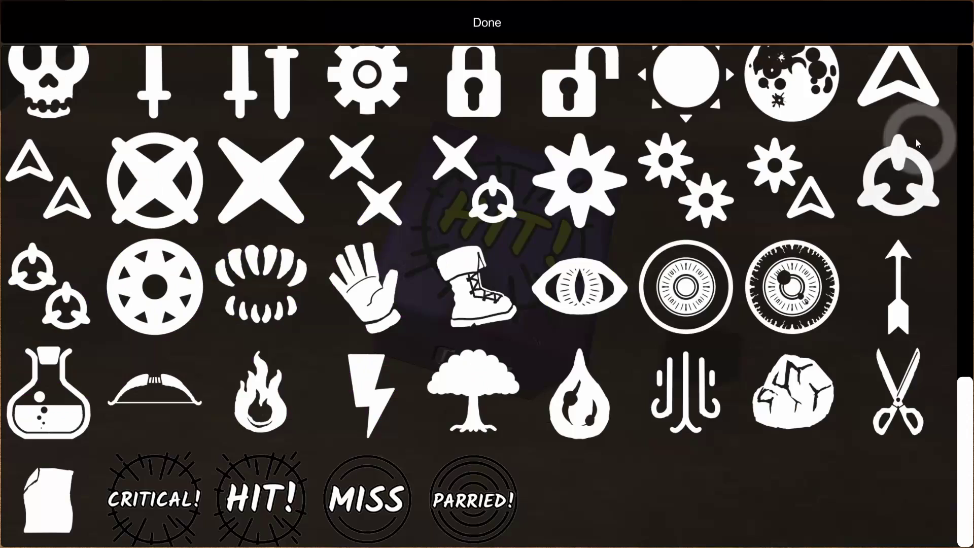
click(278, 521)
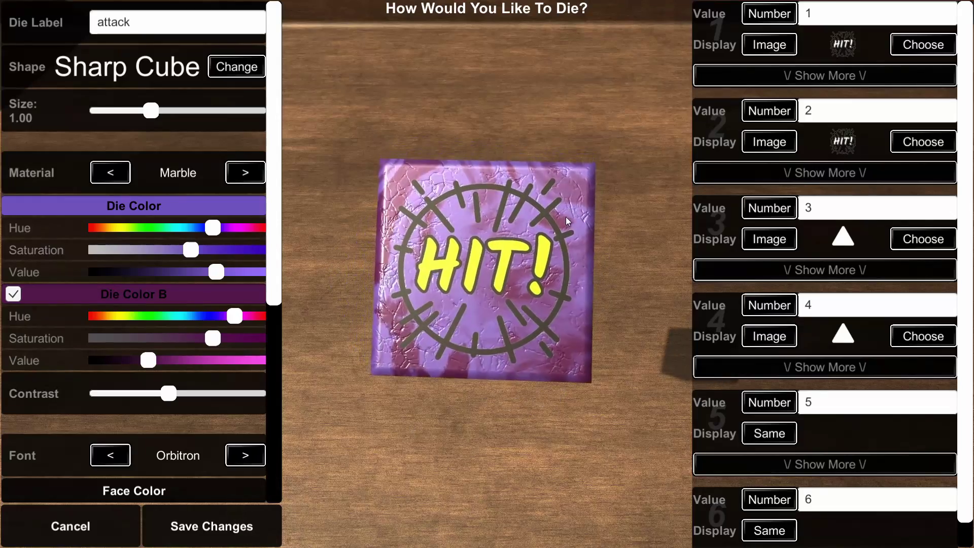
drag(545, 309, 548, 129)
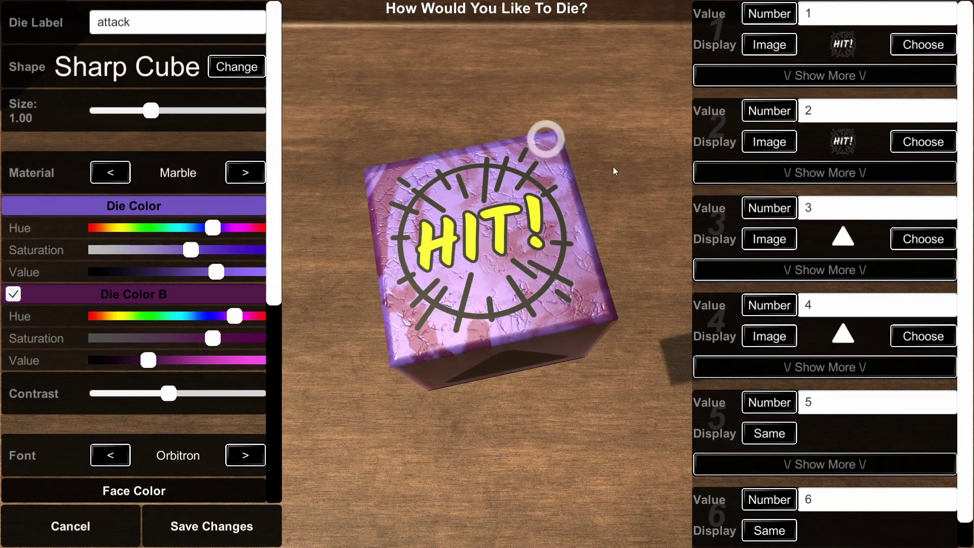
Assign the custom MISS image to faces 3 and 4 of the attack die
scroll(847, 241, down, 1)
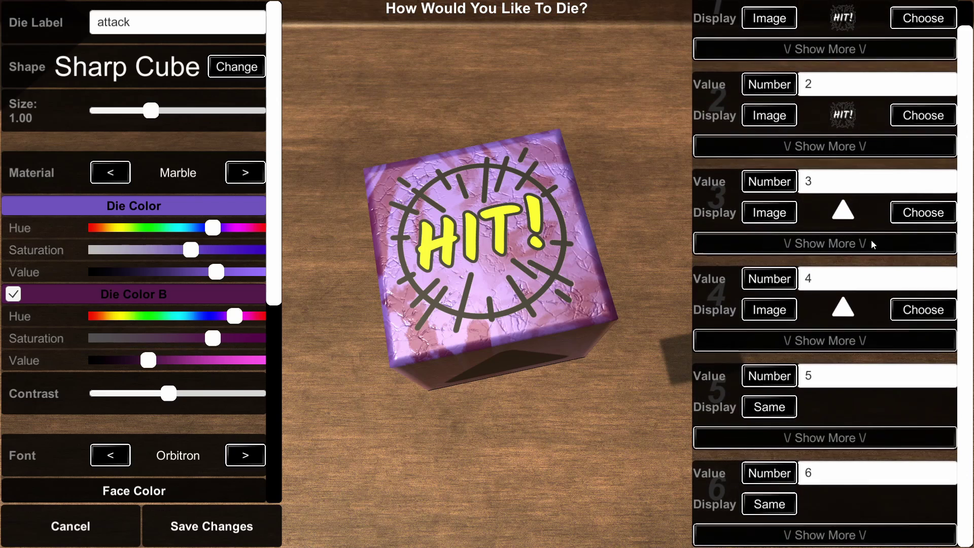
click(923, 214)
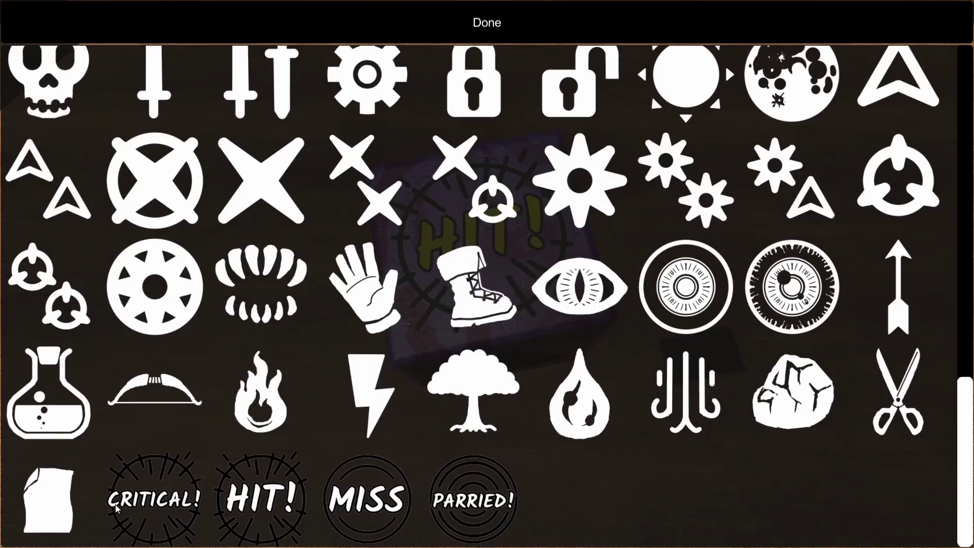
click(378, 507)
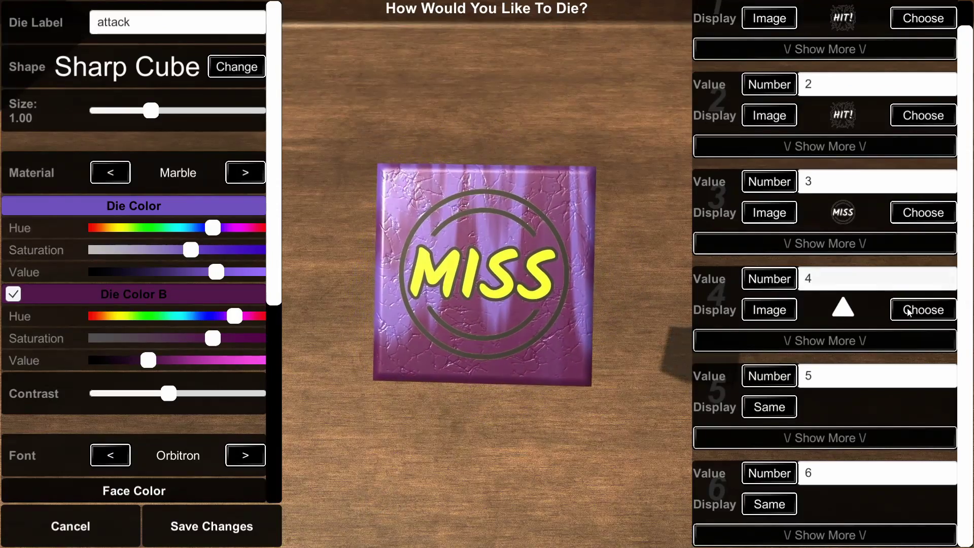
click(921, 311)
click(369, 498)
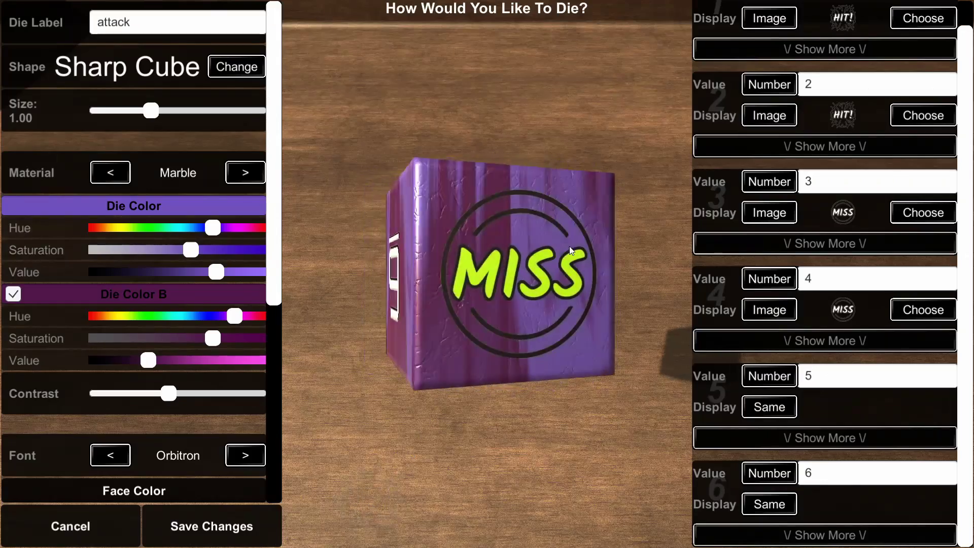
Set face 5's display to Image and assign it the custom CRITICAL! image
click(767, 405)
click(769, 406)
click(923, 407)
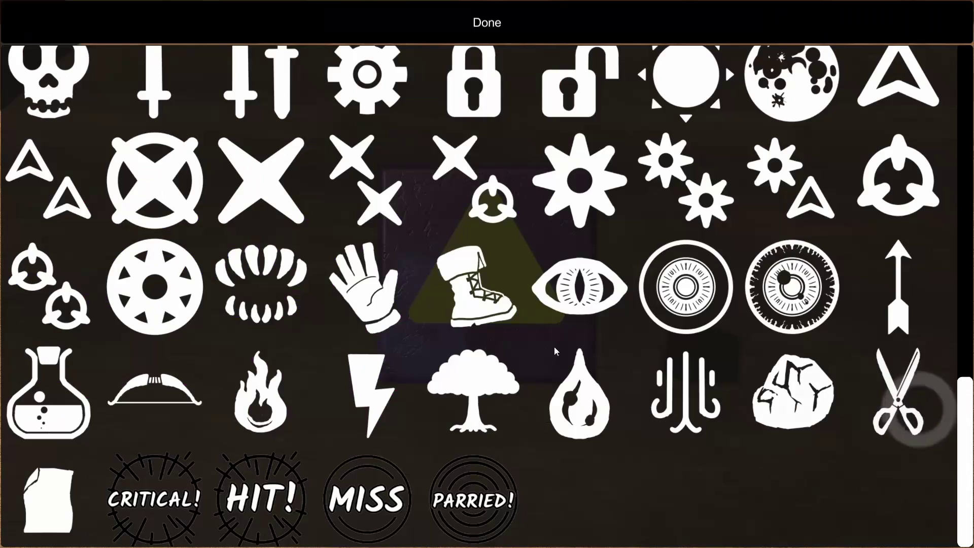
click(147, 494)
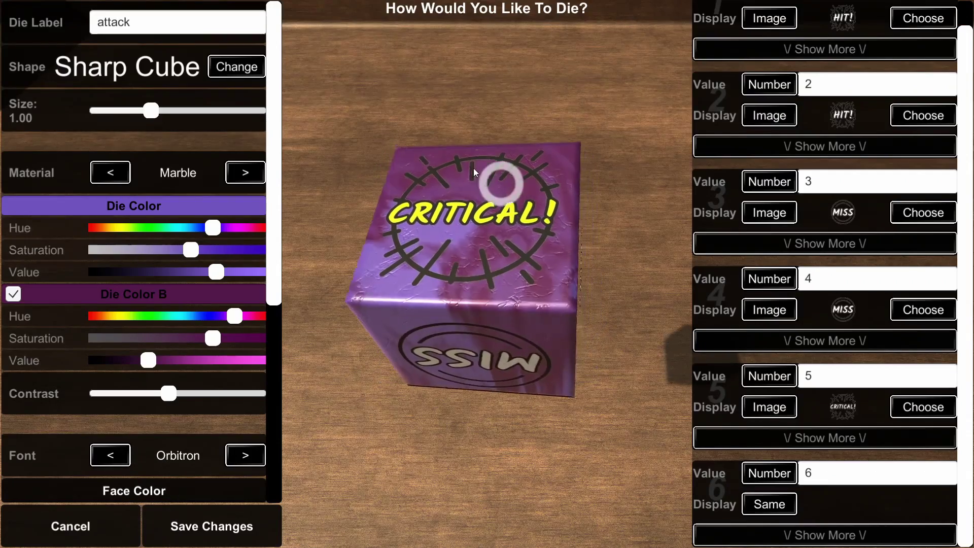
Set face 6's display to Image, assign the custom PARRIED! image and inspect it on the cube
click(769, 504)
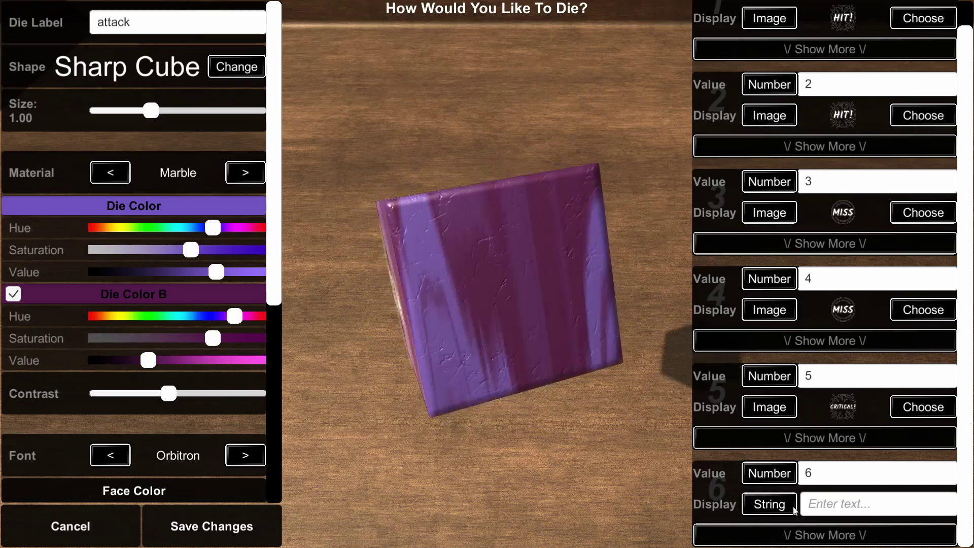
click(769, 503)
click(923, 503)
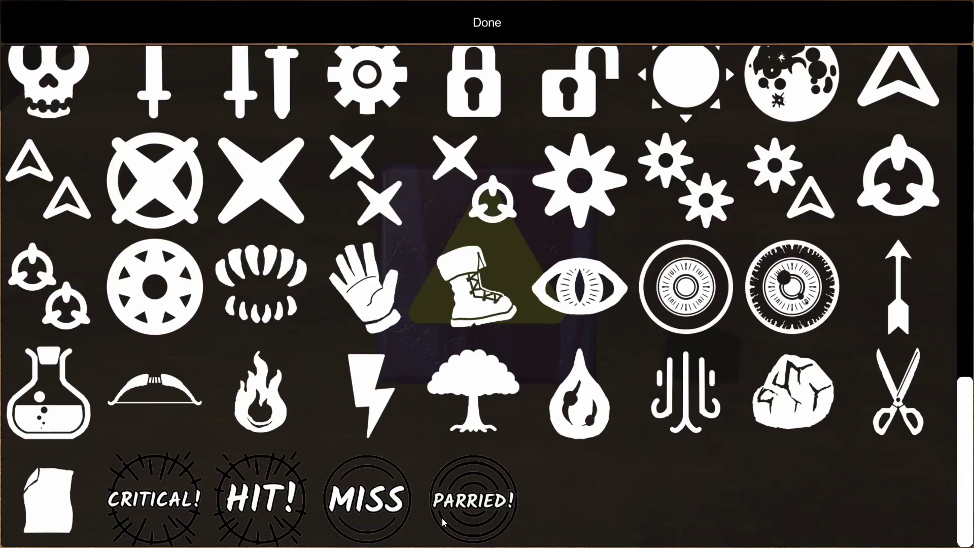
click(486, 497)
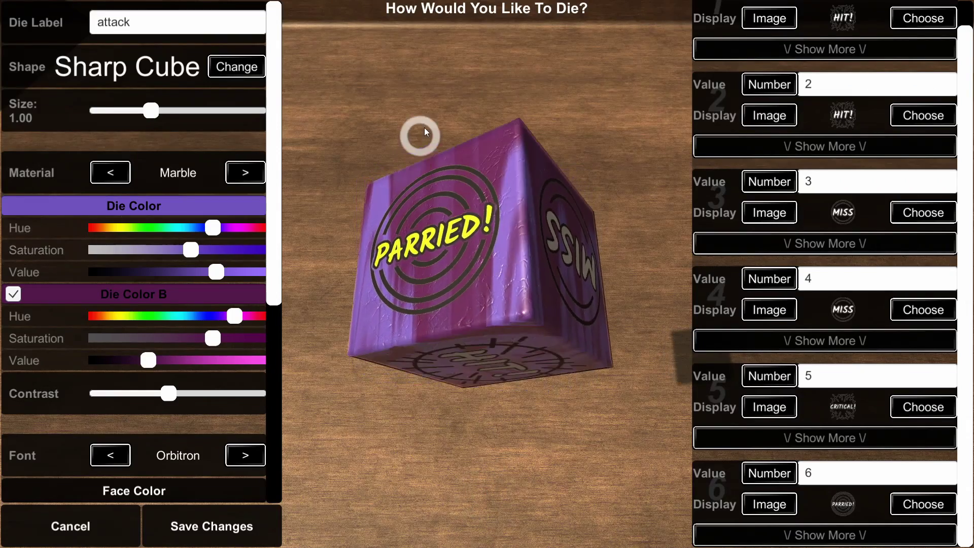
drag(426, 131, 493, 71)
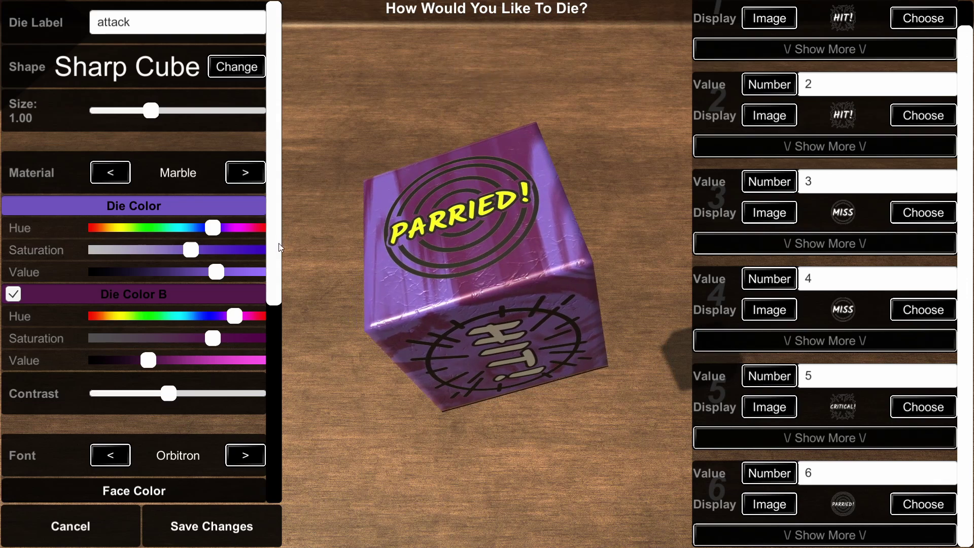
Set the die's overall face size to 1.10, keep the face spin at 0.00 and check the cube preview
drag(280, 248, 265, 517)
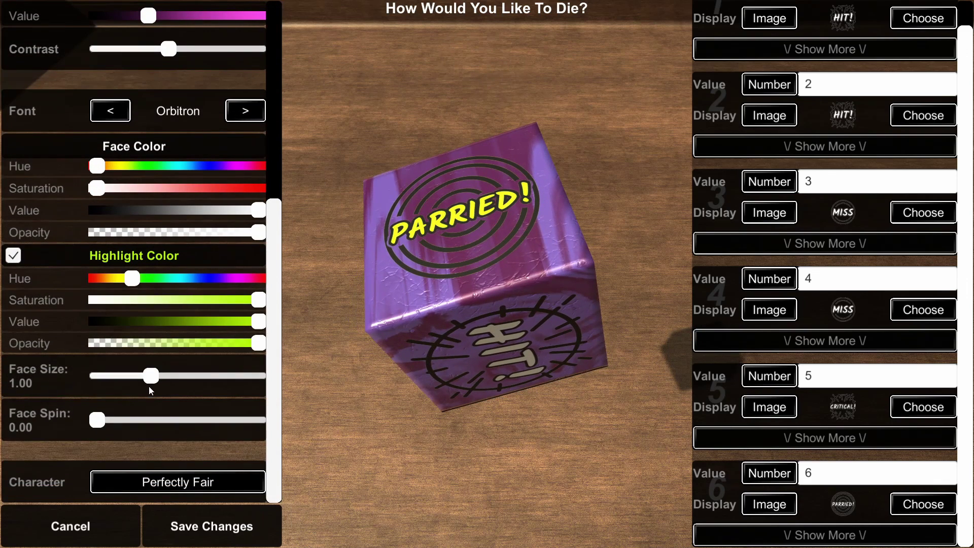
mouse_move(151, 376)
mouse_down()
mouse_move(164, 379)
mouse_move(157, 385)
mouse_move(161, 377)
mouse_up()
drag(434, 245, 604, 119)
drag(98, 420, 61, 406)
drag(370, 349, 400, 203)
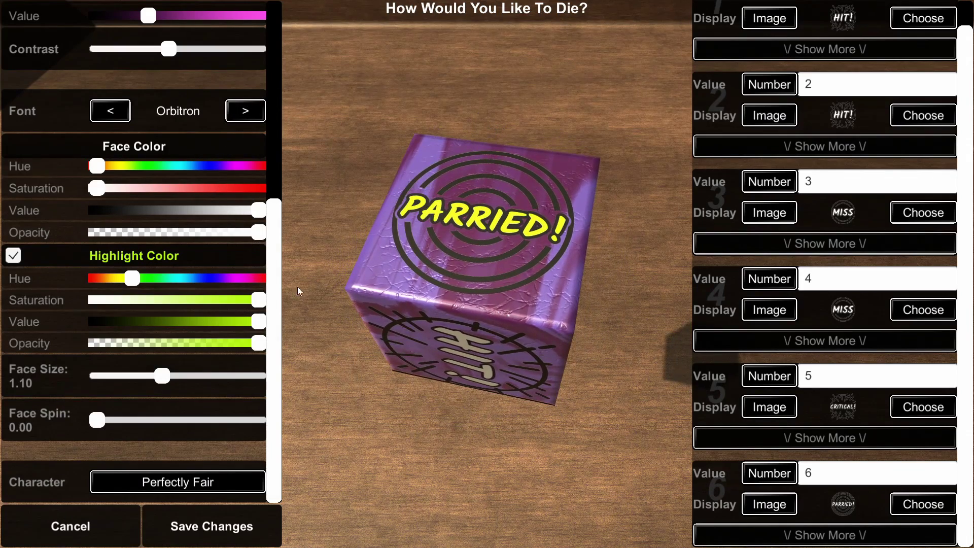
Change the highlight color's hue to light blue and inspect it on the cube
mouse_move(275, 278)
mouse_down()
mouse_move(283, 261)
mouse_move(293, 279)
mouse_up()
drag(416, 263, 434, 219)
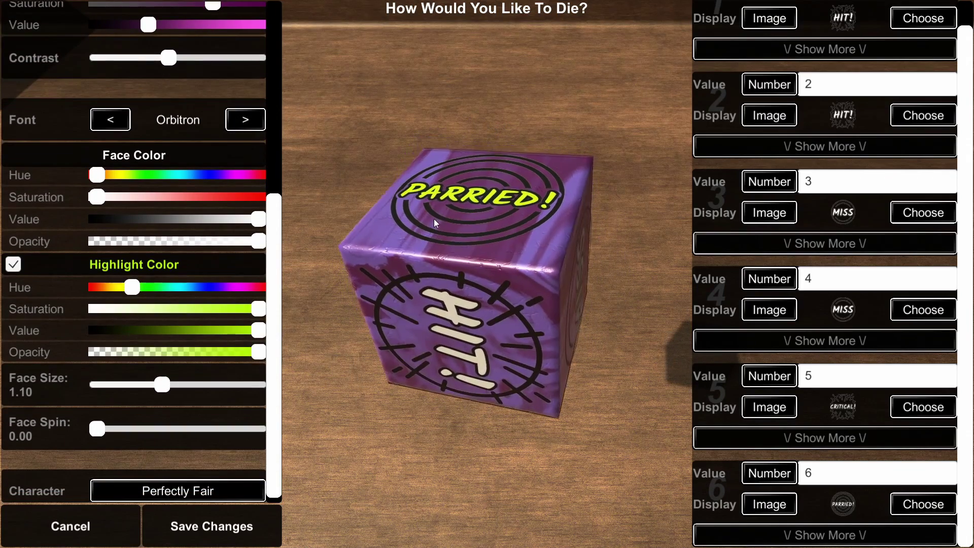
drag(131, 288, 150, 294)
click(149, 294)
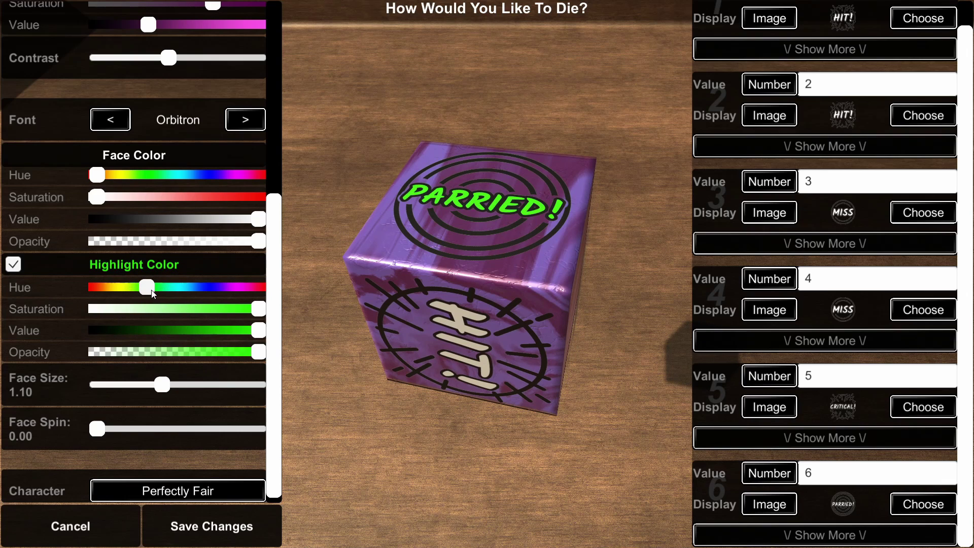
drag(153, 293, 188, 301)
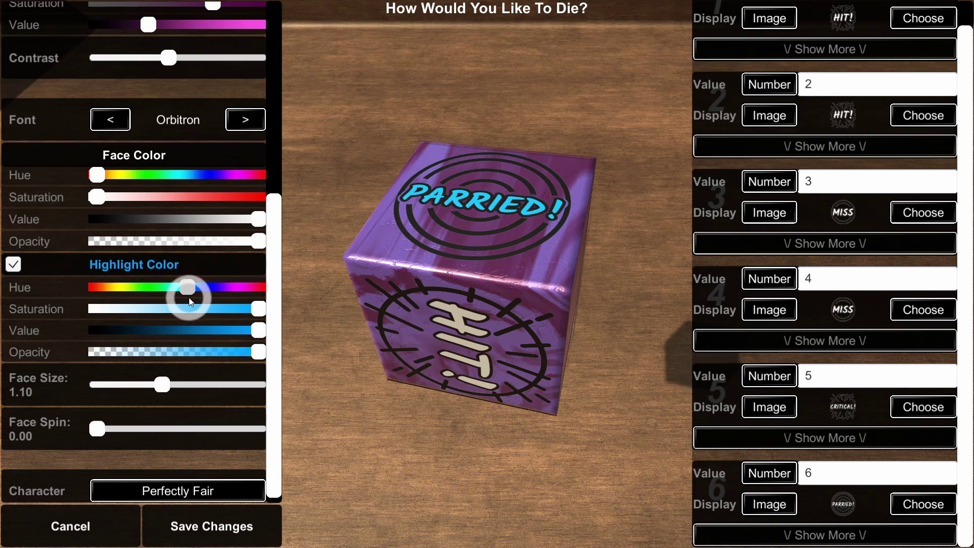
drag(474, 282, 315, 535)
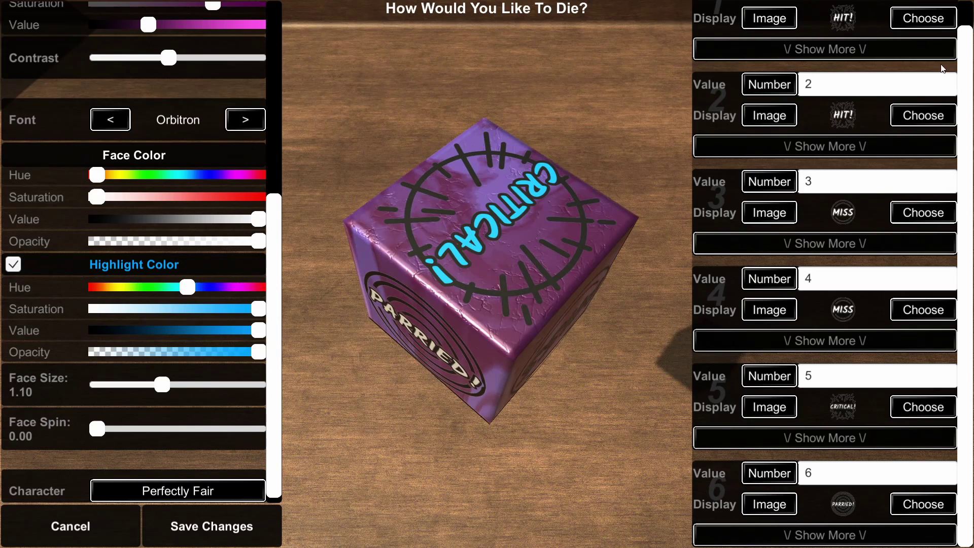
Enable an individual face color for face 5, set its hue to red and compare it with the other faces
scroll(721, 97, up, 3)
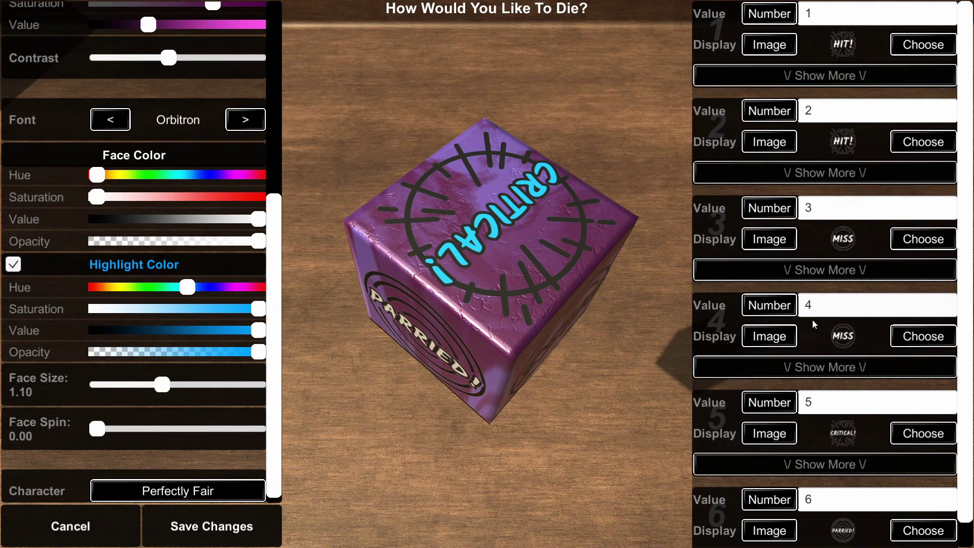
scroll(814, 325, down, 1)
click(841, 436)
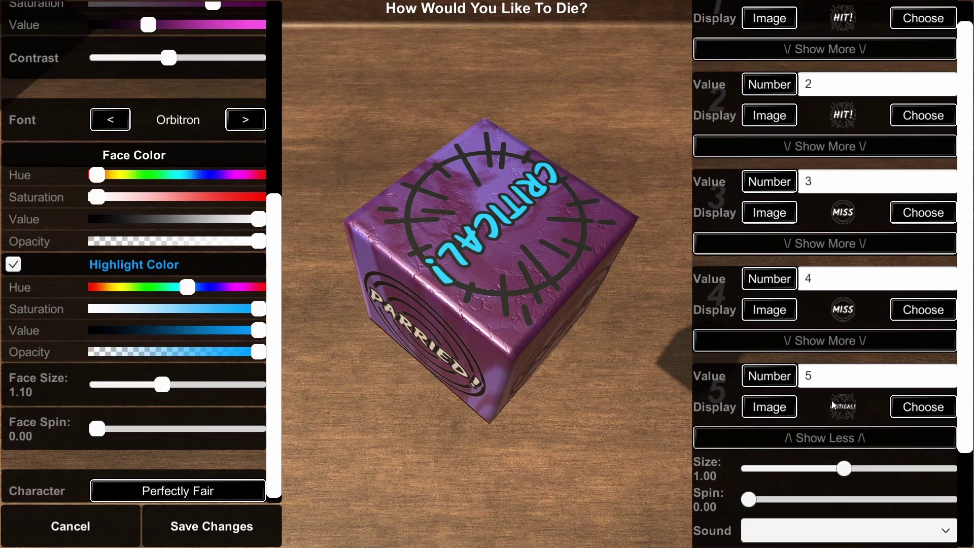
scroll(833, 404, down, 5)
click(704, 436)
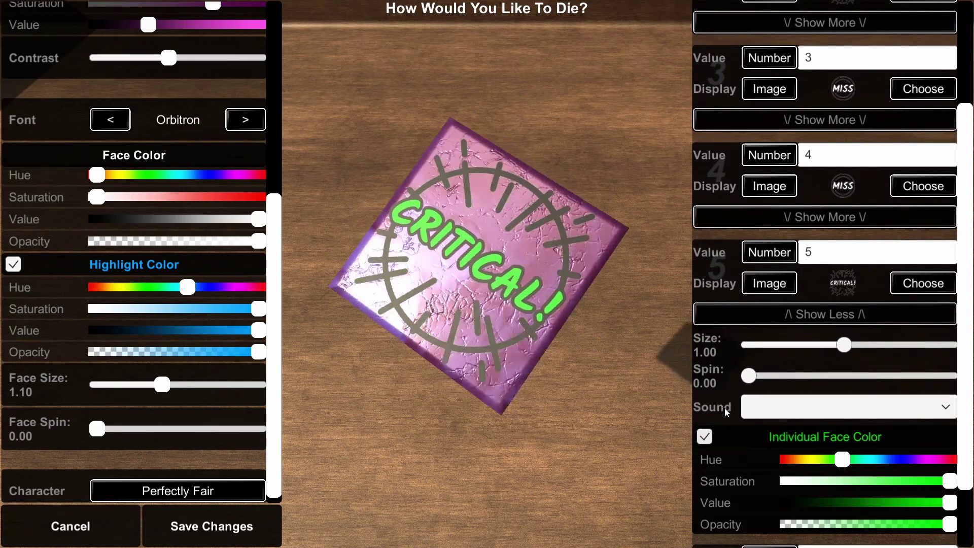
drag(728, 399, 733, 341)
drag(843, 394, 759, 386)
drag(633, 409, 509, 260)
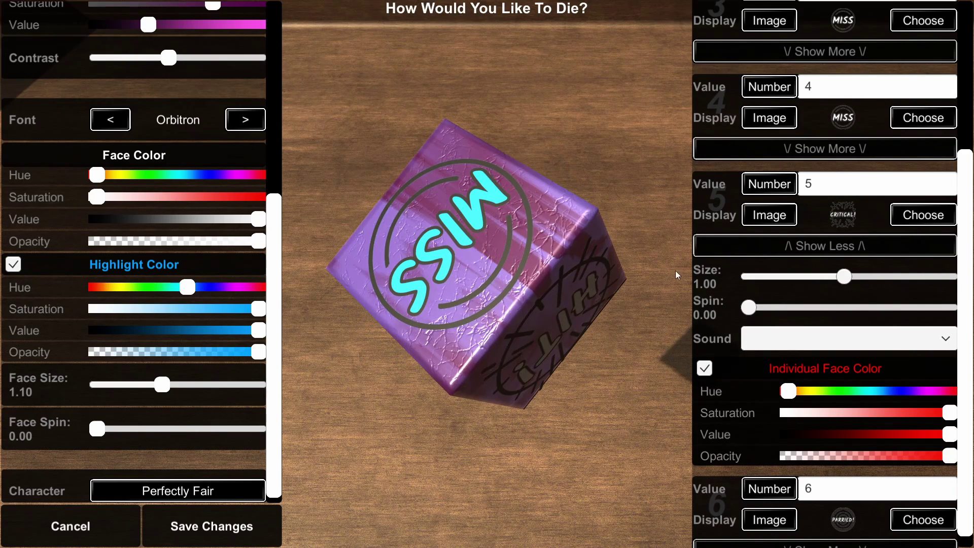
drag(609, 254, 507, 540)
Set face 5's size to 0.94 and its sound to crowd_cheer, then collapse its extra settings
drag(856, 279, 832, 290)
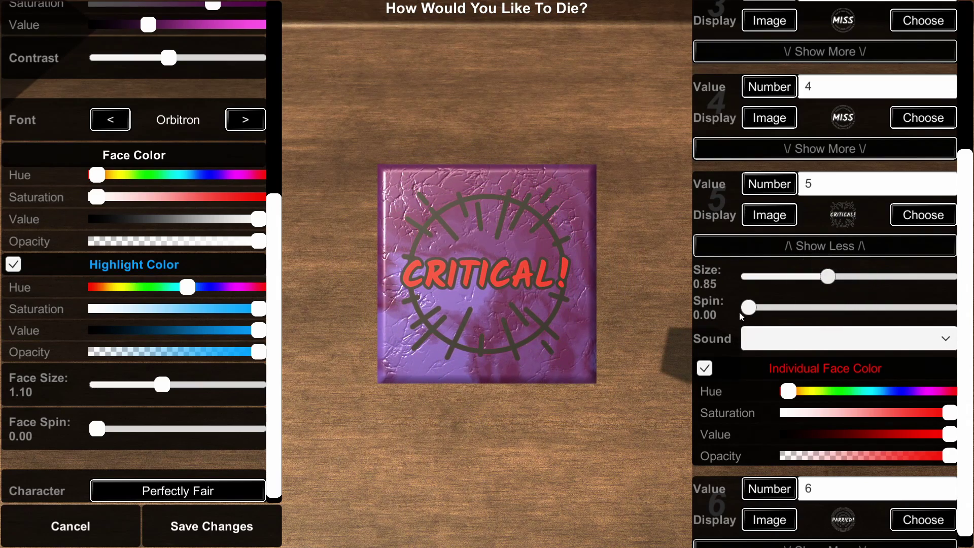
drag(748, 307, 663, 298)
click(819, 345)
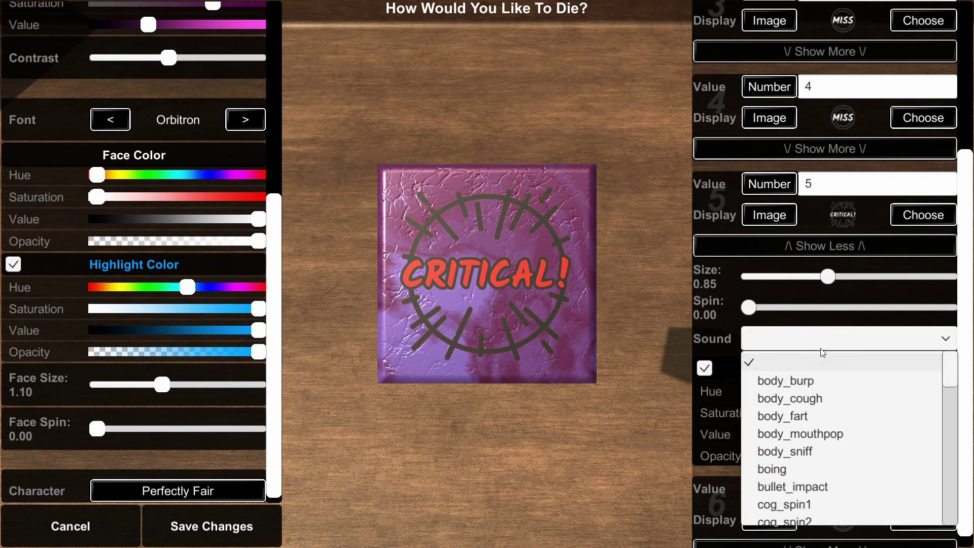
drag(950, 380, 949, 408)
click(808, 392)
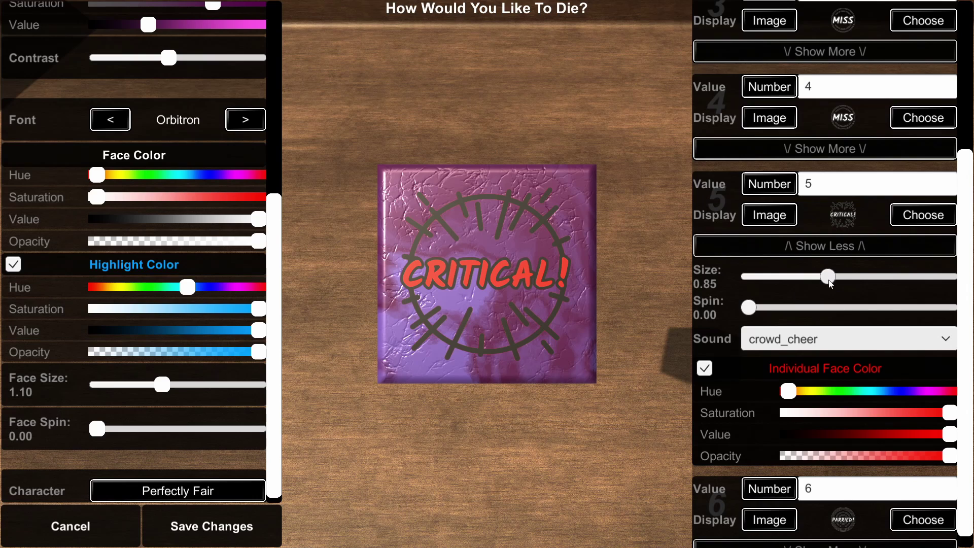
drag(831, 283, 840, 285)
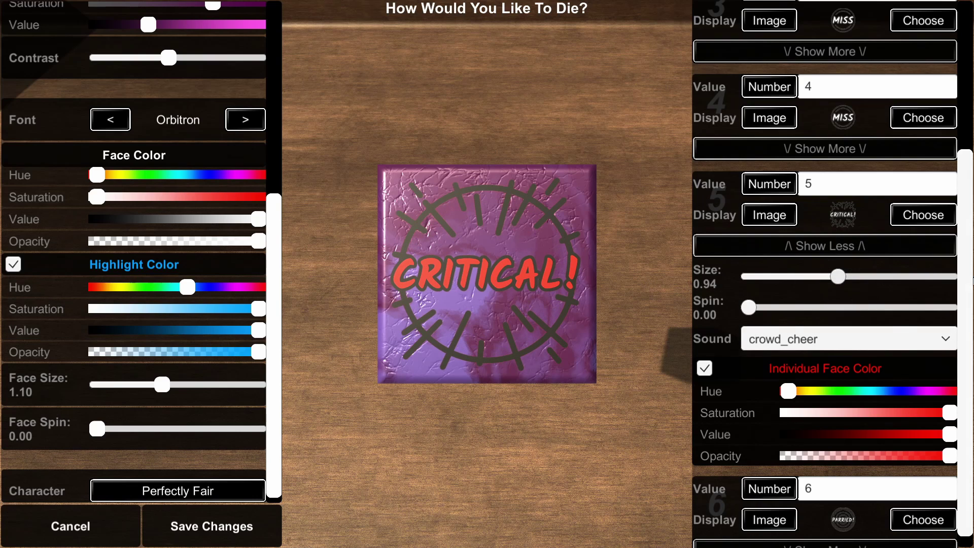
drag(966, 282, 973, 77)
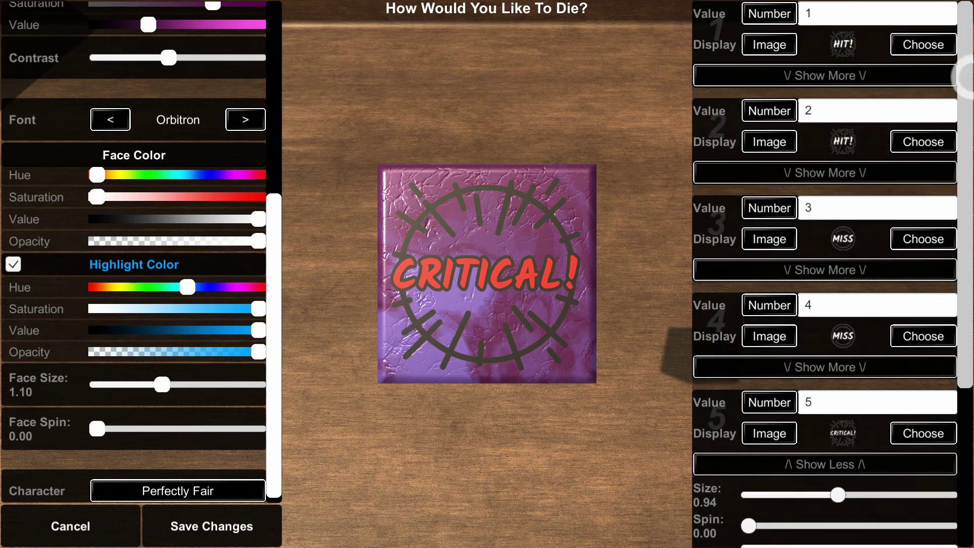
click(718, 469)
drag(487, 254, 506, 272)
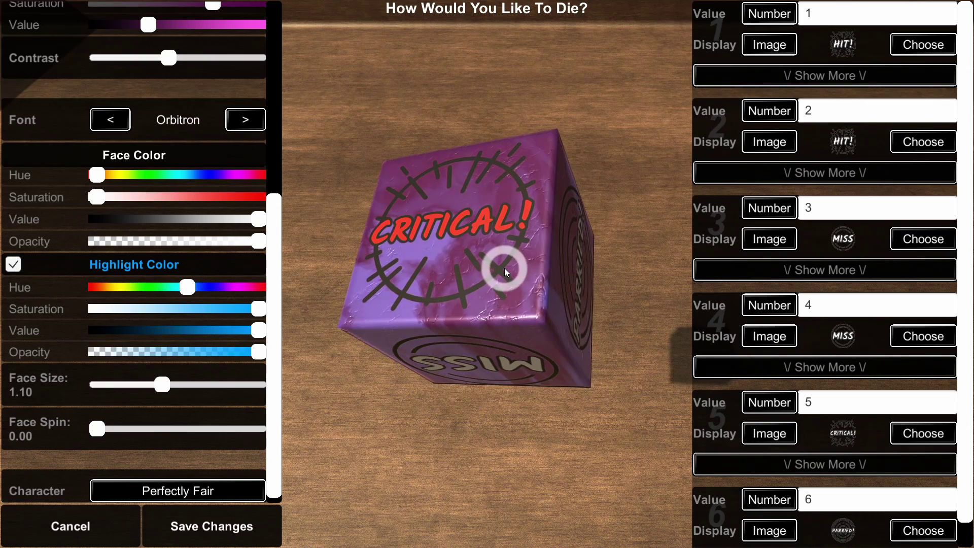
Change the primary die color to a muted, darker green by adjusting its hue, saturation and value
drag(274, 272, 284, 84)
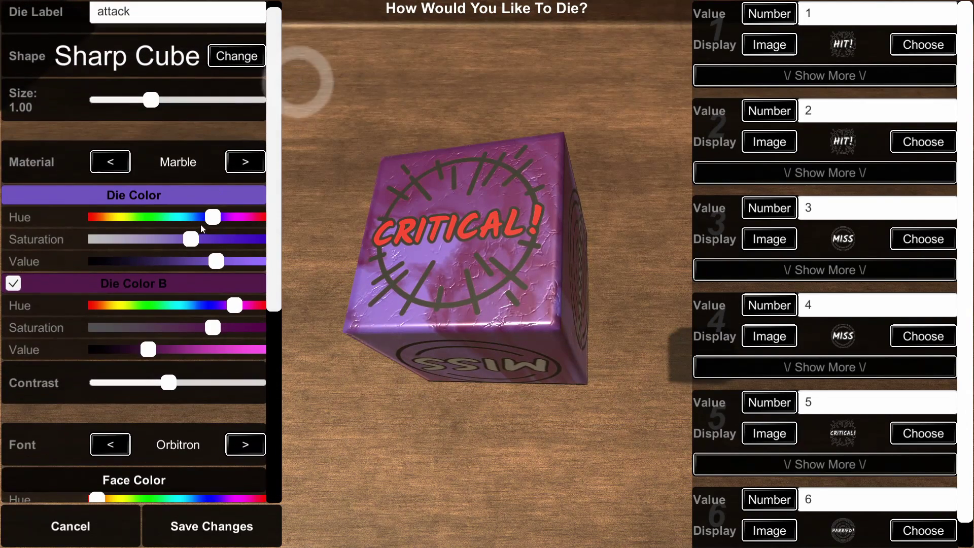
drag(213, 217, 147, 224)
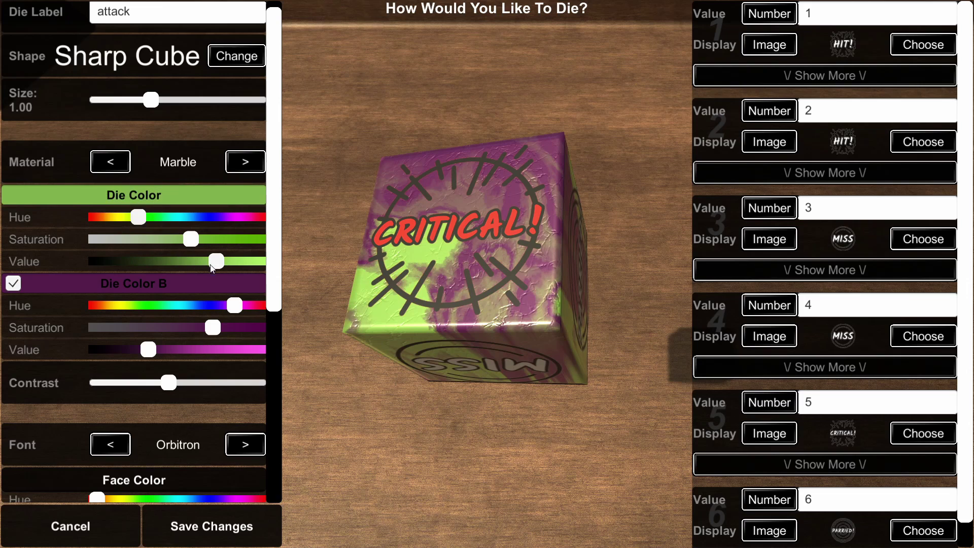
drag(213, 262, 172, 238)
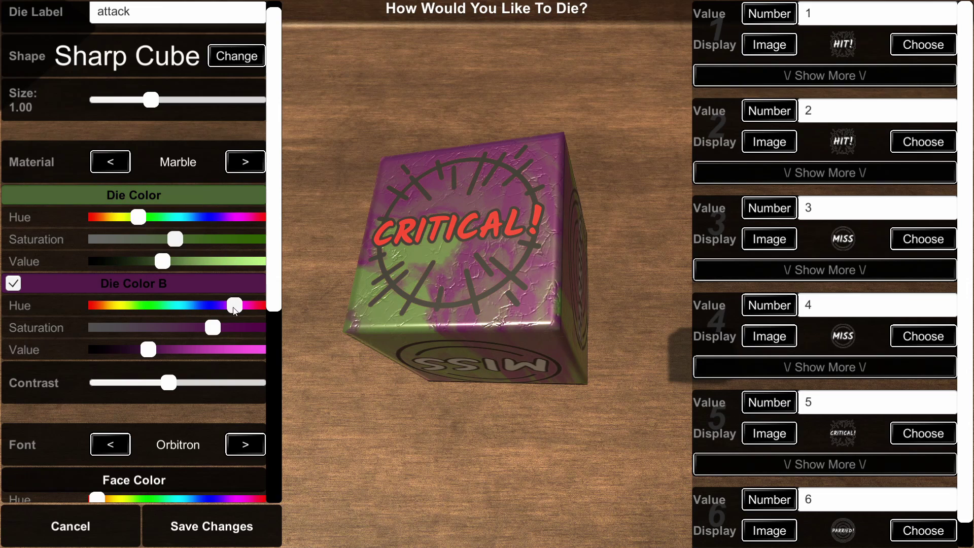
Change Die Color B to a very dark green, lower the marble contrast and inspect the cube from all sides
drag(235, 310, 163, 311)
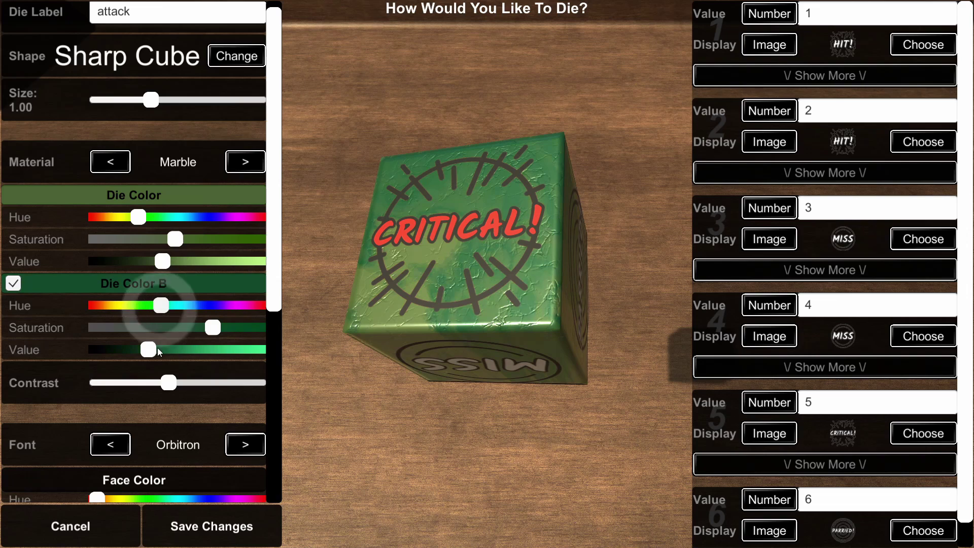
drag(148, 350, 119, 349)
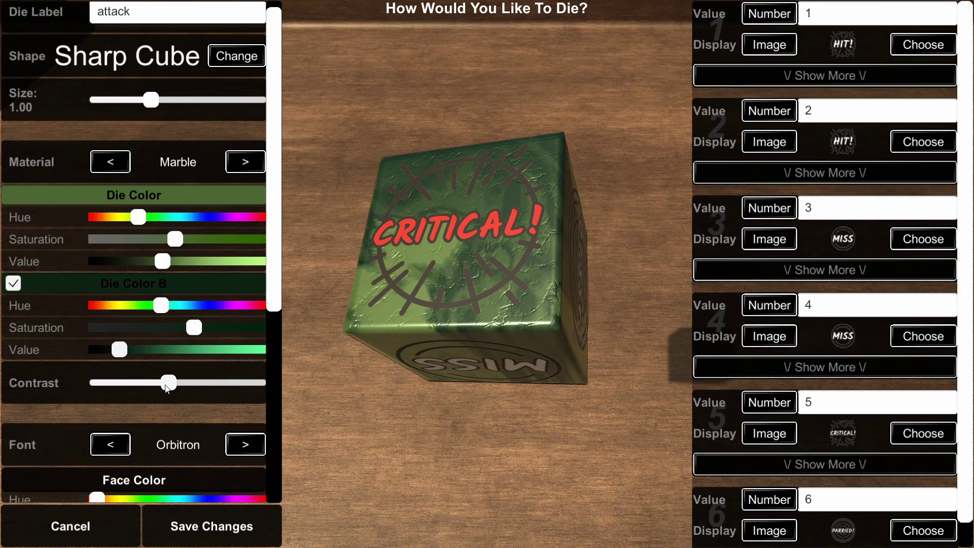
drag(169, 382, 132, 381)
drag(486, 298, 297, 15)
drag(490, 265, 486, 140)
drag(452, 284, 415, 167)
drag(510, 274, 475, 114)
drag(529, 291, 563, 487)
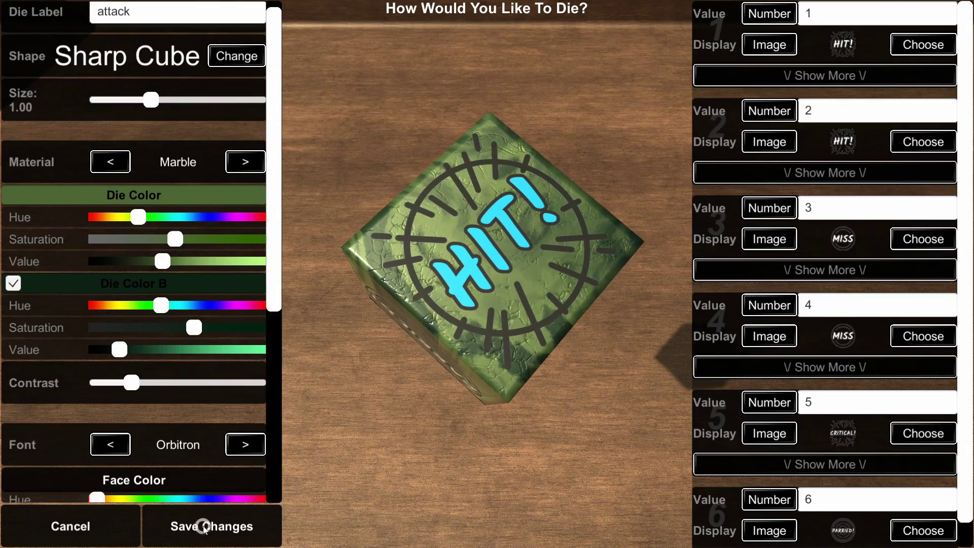
Save the die's changes and roll four attack dice onto the table
click(204, 527)
click(151, 523)
click(151, 523)
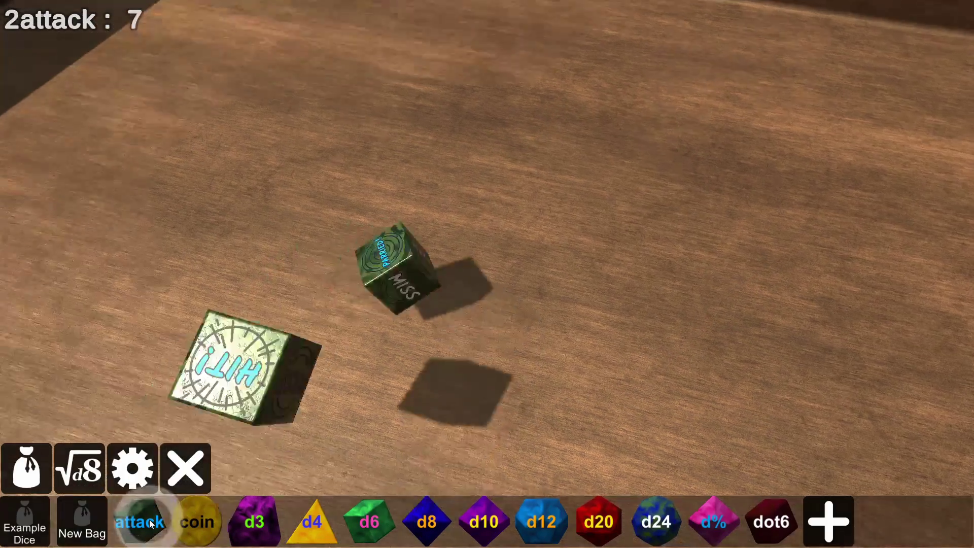
click(150, 523)
click(150, 523)
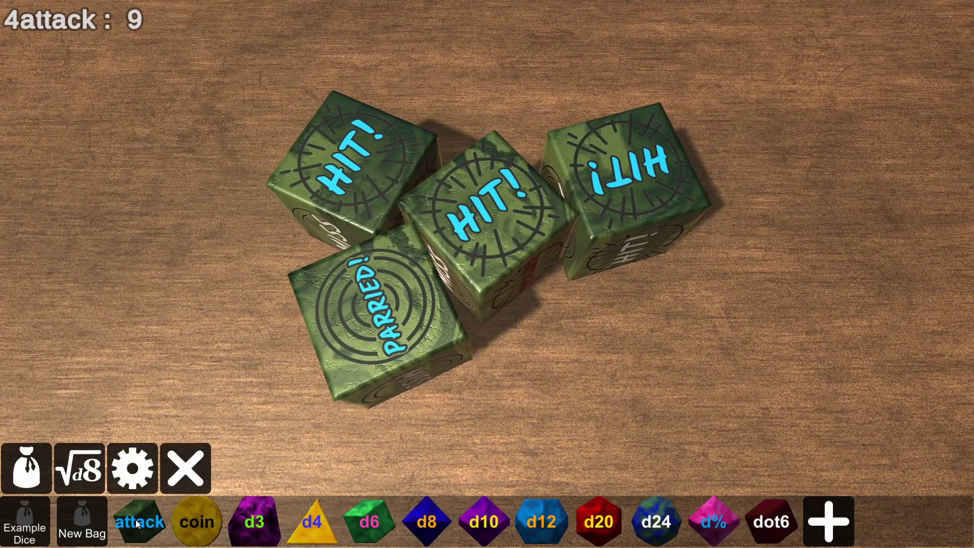
Reopen the attack die for editing and switch the value type of all six faces from Number to String
right_click(137, 521)
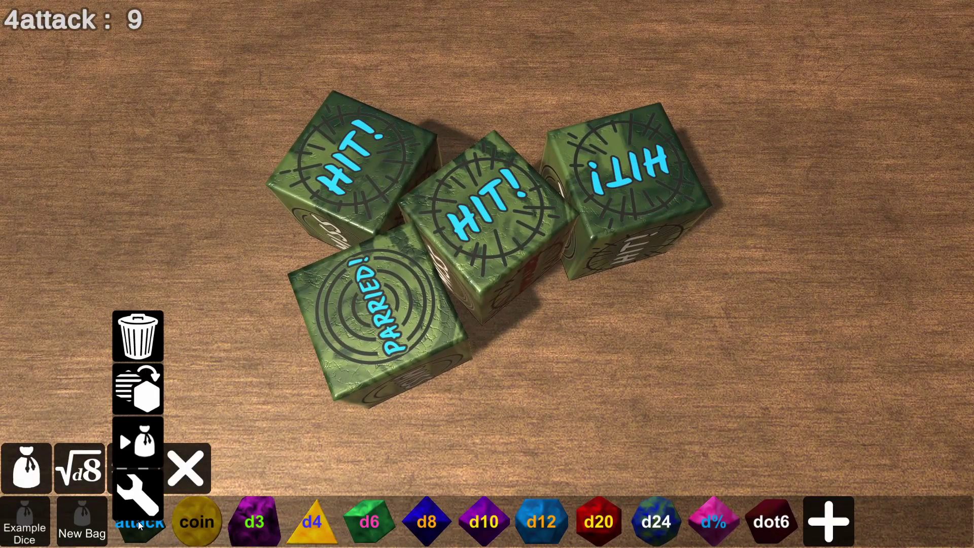
click(143, 492)
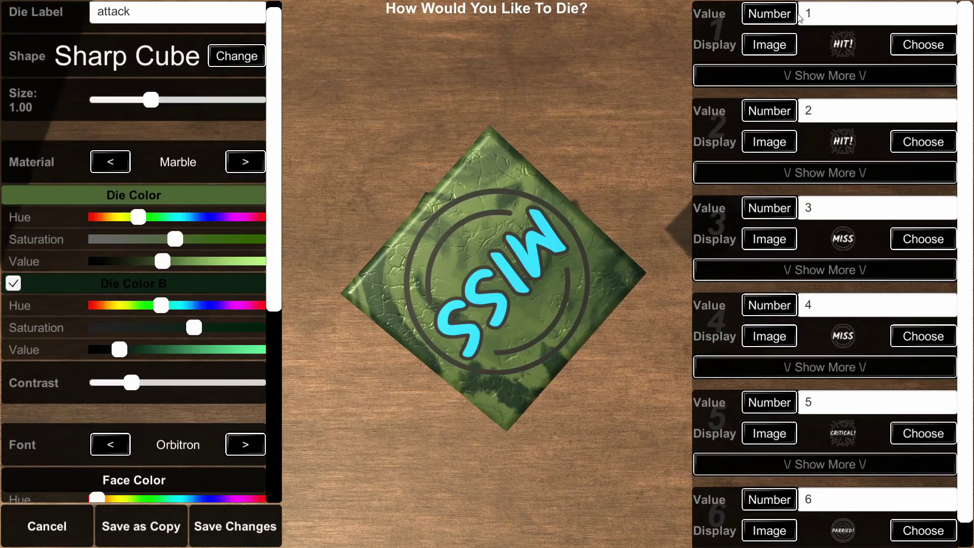
click(769, 15)
click(774, 113)
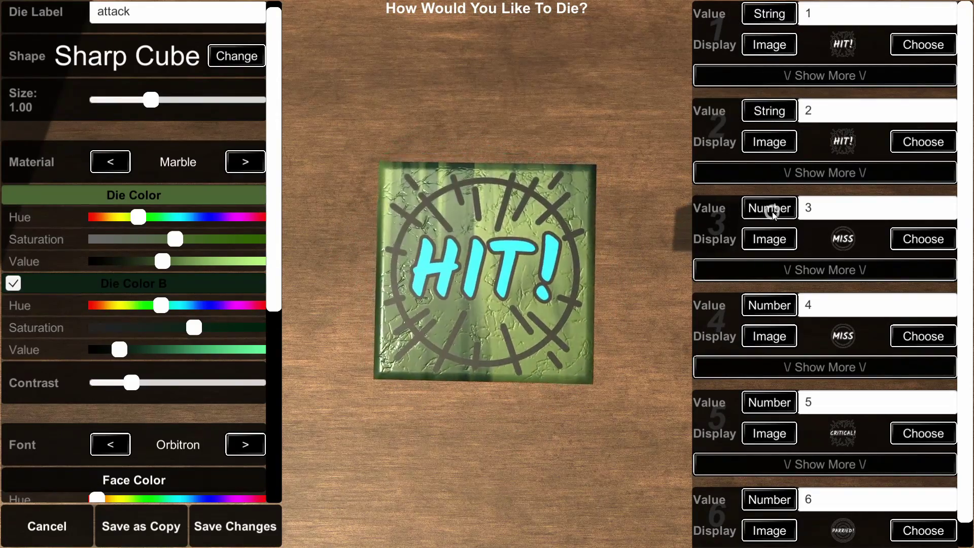
click(773, 214)
click(771, 305)
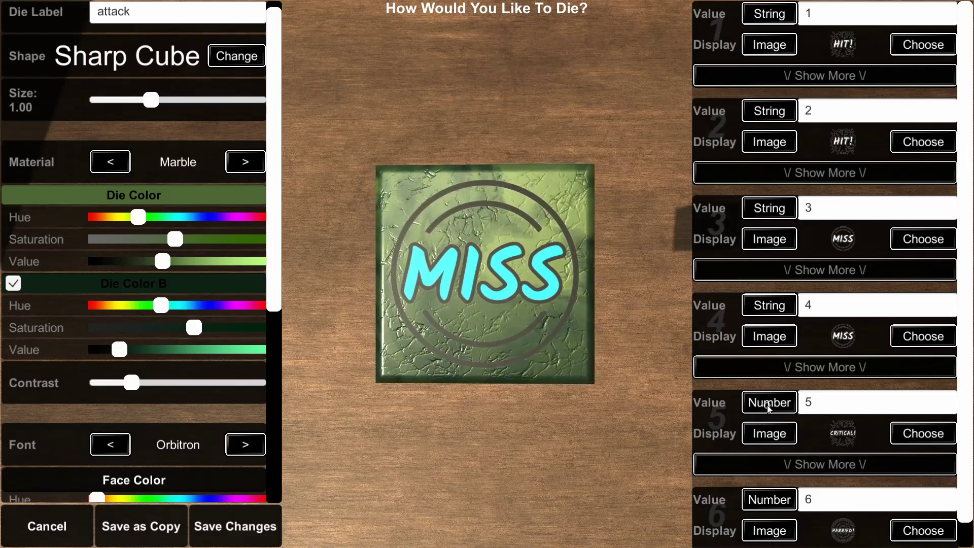
click(770, 402)
click(769, 500)
Set the values of faces 1 and 2 to Hit and of faces 3 and 4 to Miss
click(831, 14)
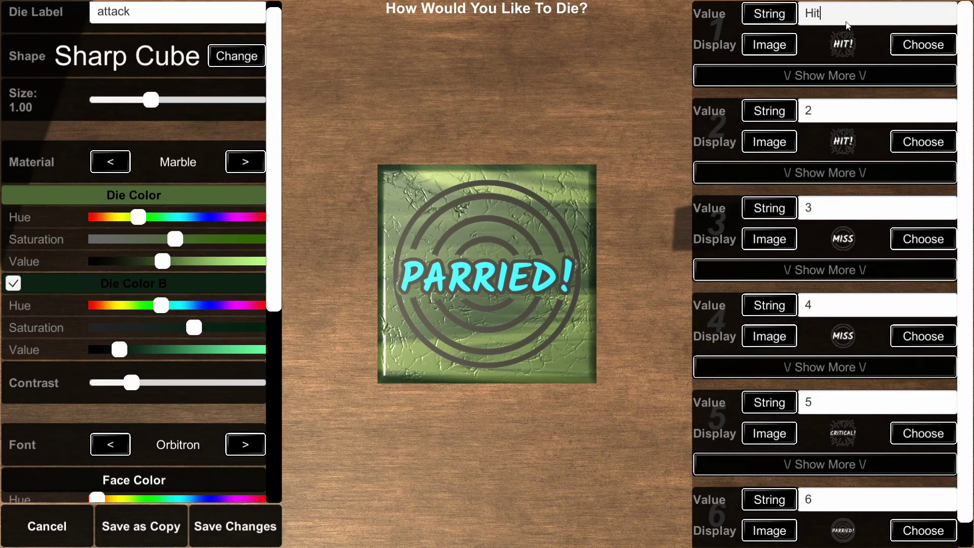
click(848, 115)
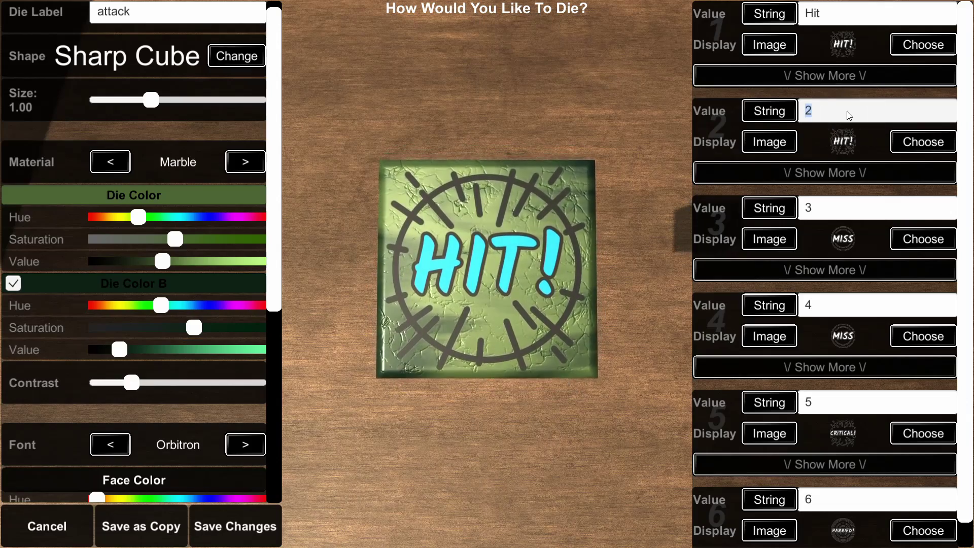
text(Hit)
click(844, 204)
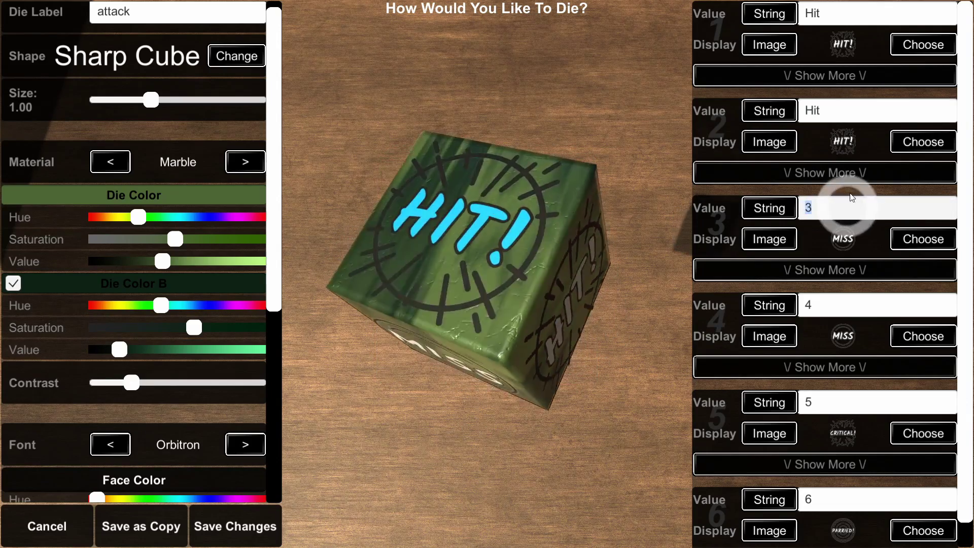
text(Miss)
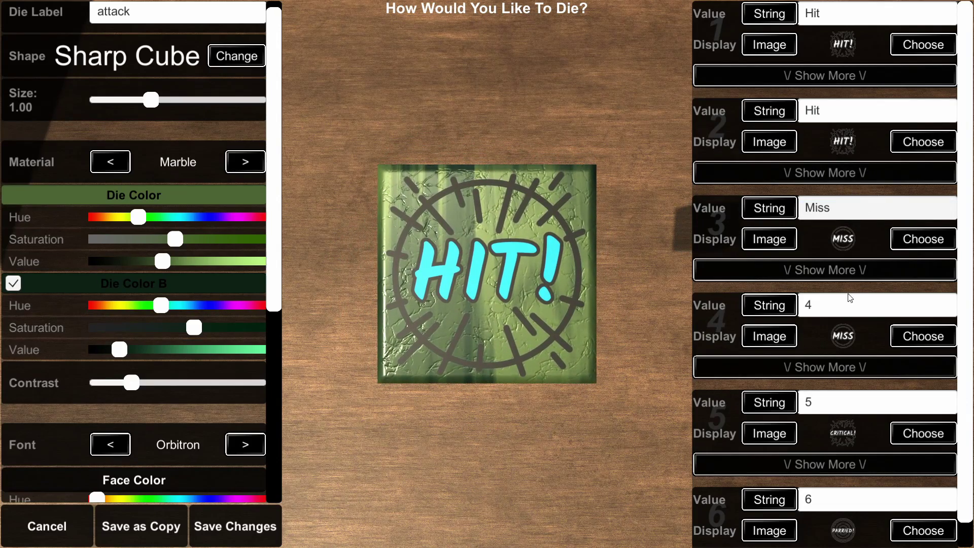
click(850, 298)
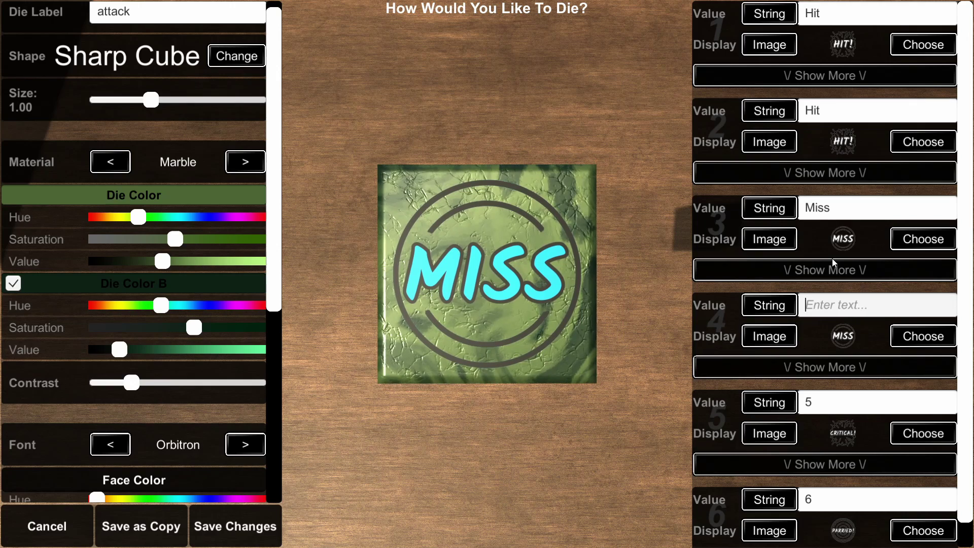
Set face 5's value to CRITICAL! and face 6's value to Parried!, and save the die's changes
click(836, 401)
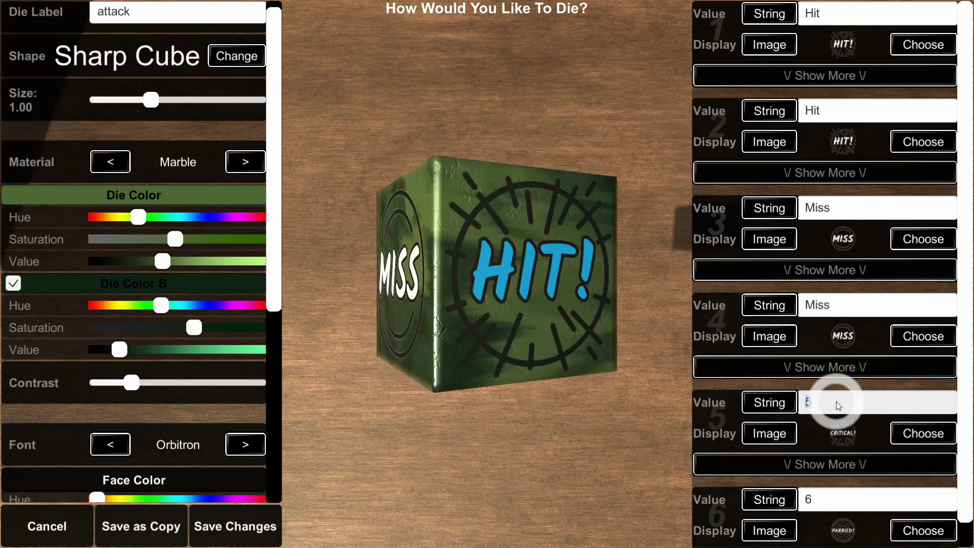
text(CRITICAL!)
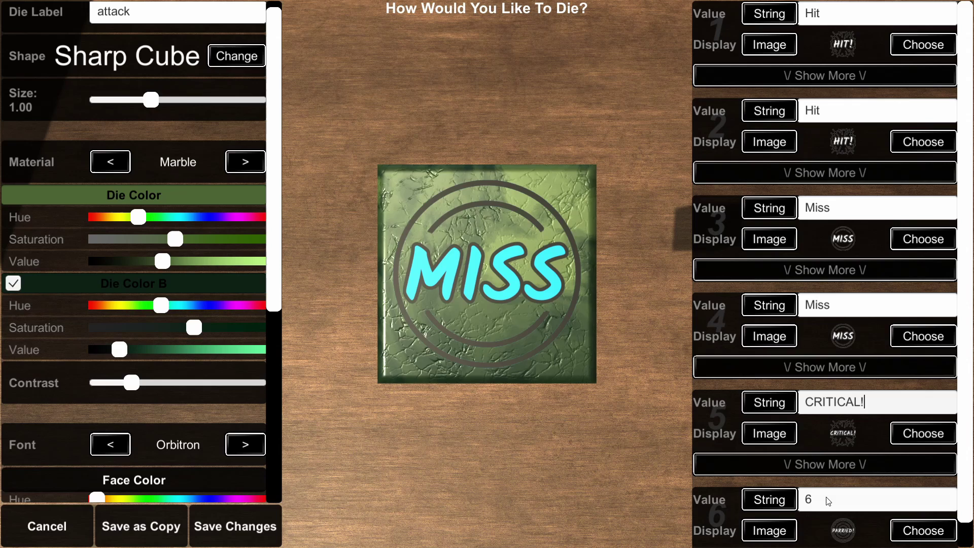
click(828, 501)
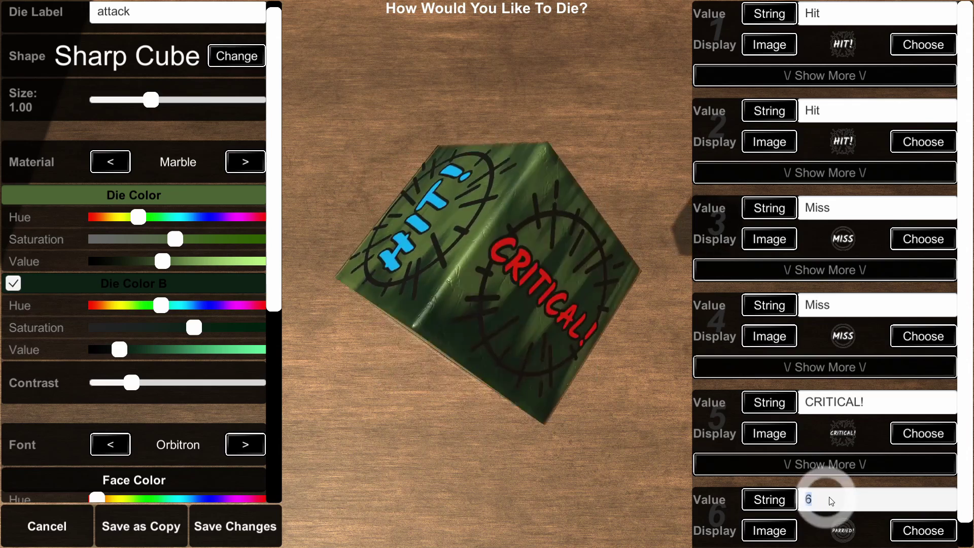
text(Parried!)
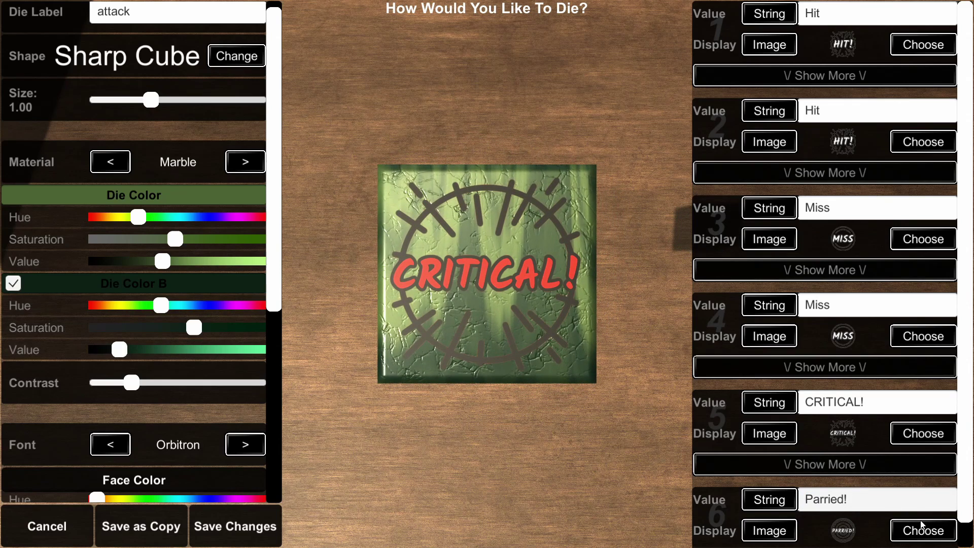
click(267, 517)
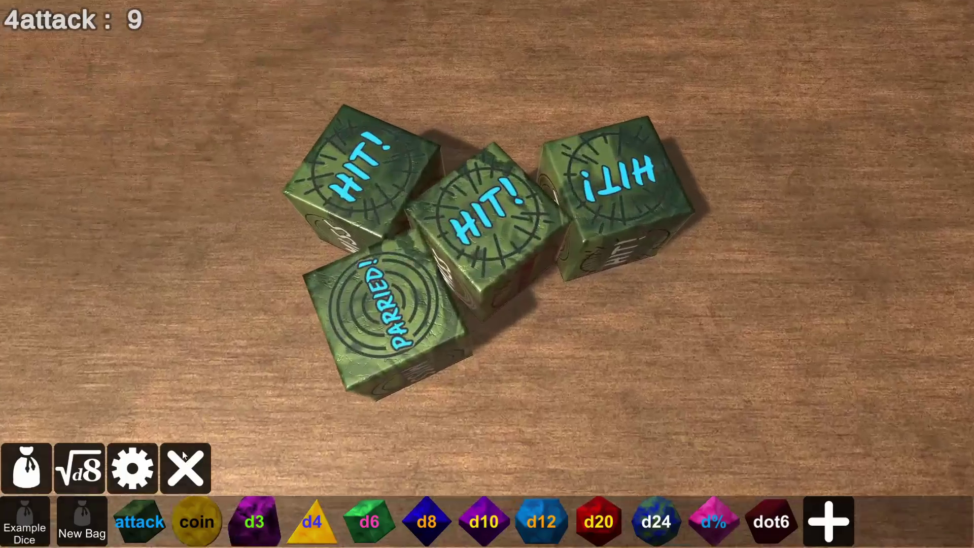
Clear the table, bring out four attack dice and throw them several times to test the text results
click(182, 459)
click(137, 520)
click(137, 520)
click(137, 520)
click(137, 519)
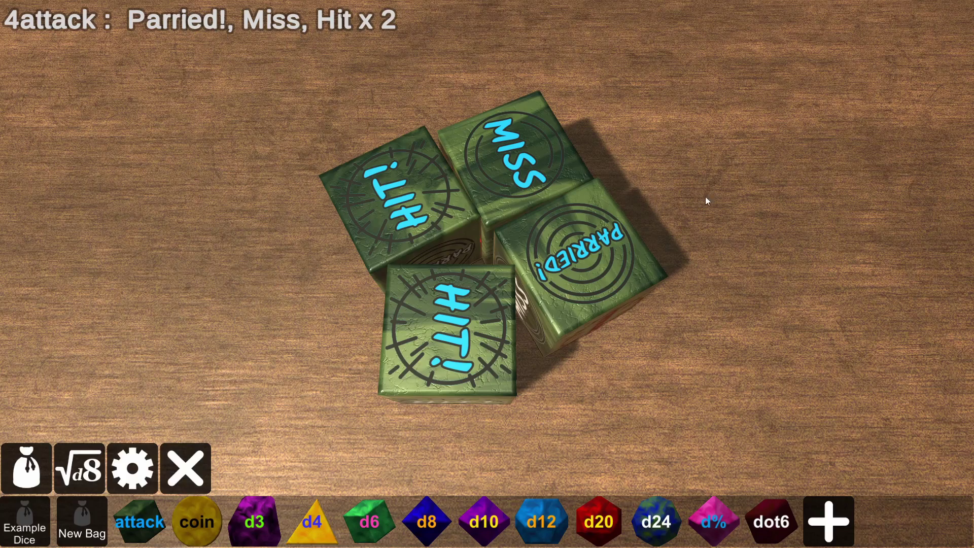
drag(787, 310, 953, 439)
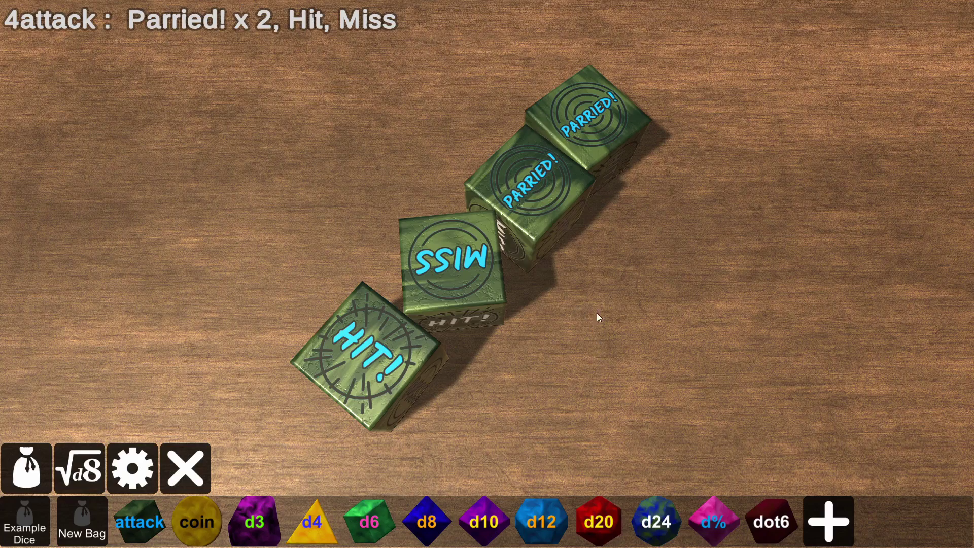
click(591, 374)
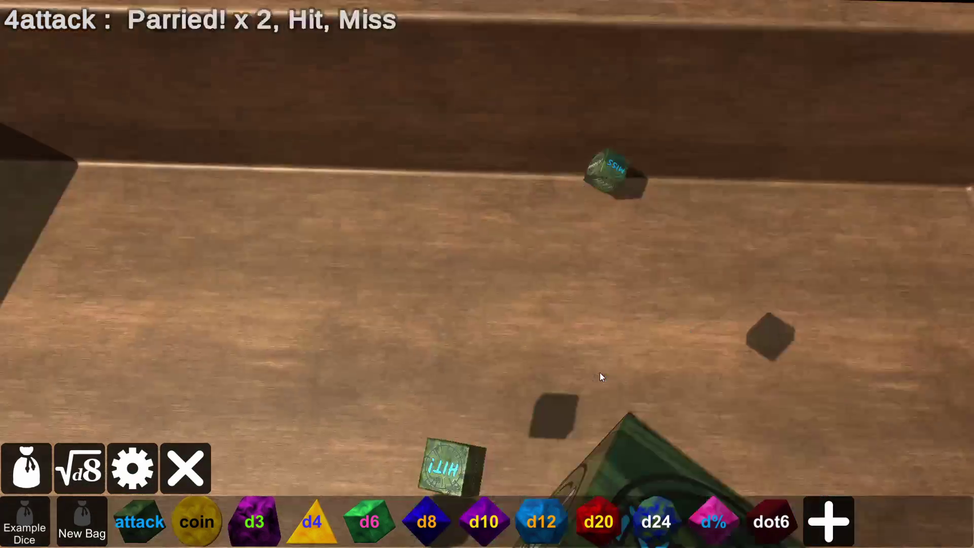
drag(599, 373, 669, 223)
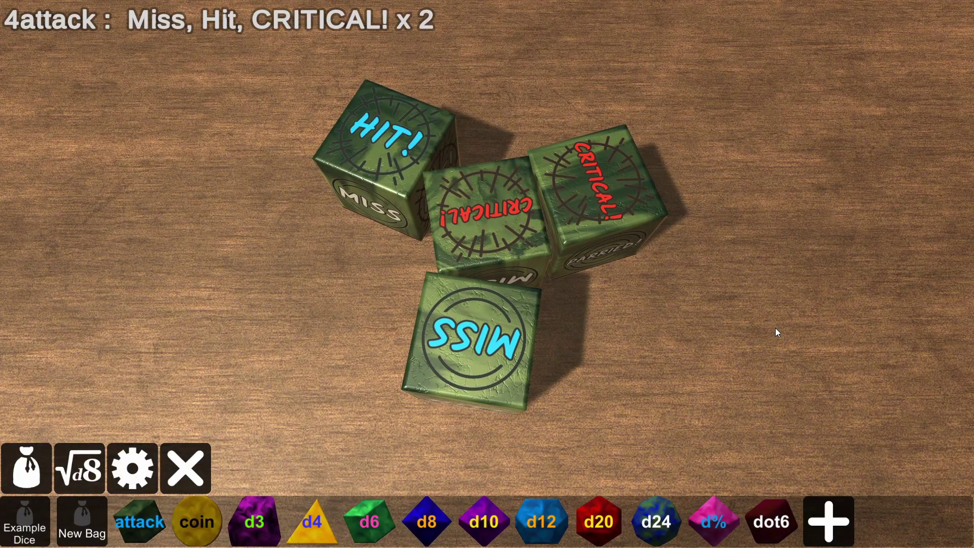
Reopen the attack die for editing, try the Metal B material on the turning cube and settle on Plastic
click(147, 526)
click(142, 499)
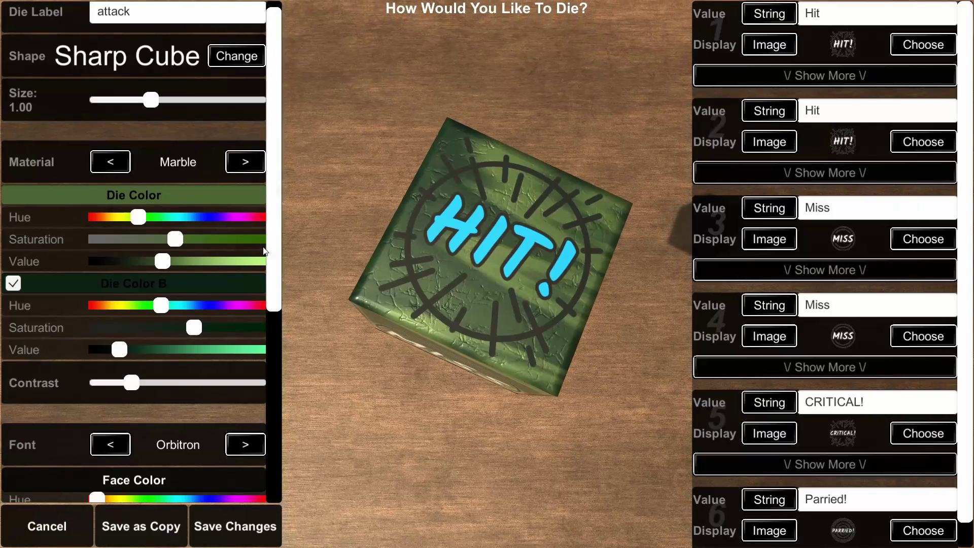
drag(535, 329, 381, 164)
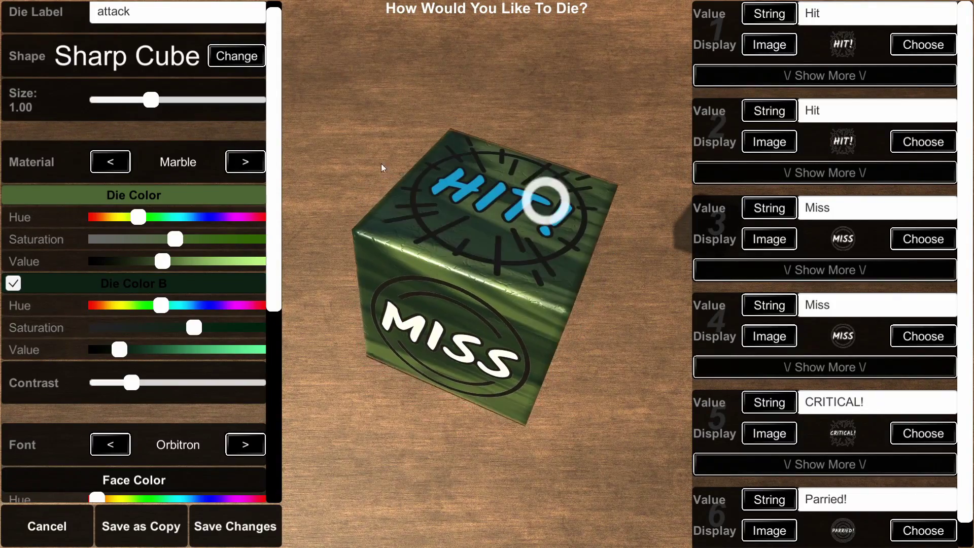
click(245, 161)
click(245, 161)
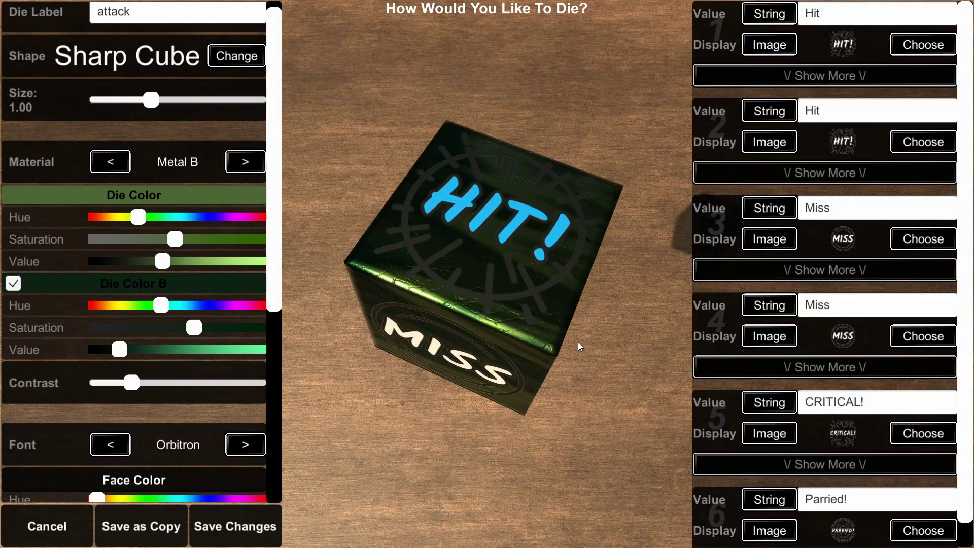
drag(581, 347, 359, 83)
drag(476, 289, 325, 164)
click(253, 170)
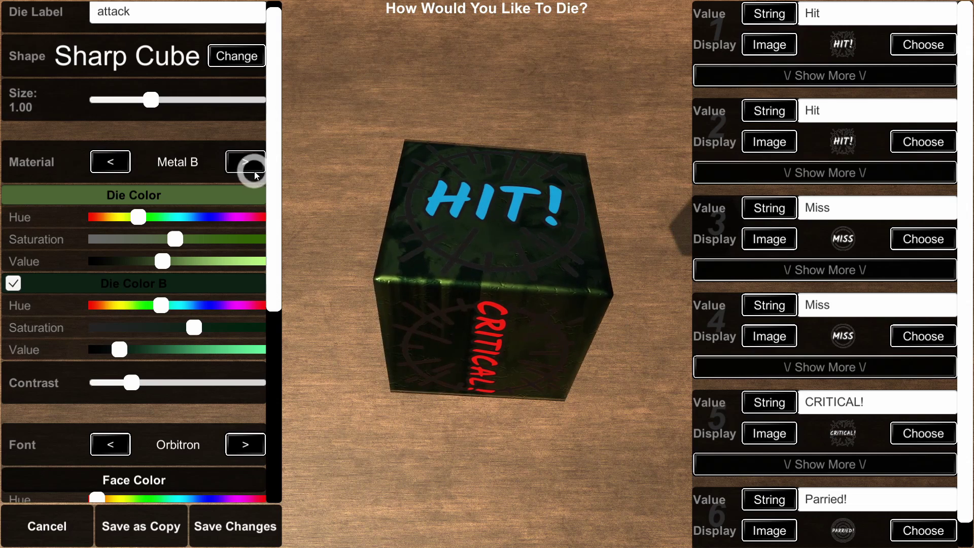
click(255, 171)
drag(390, 284, 501, 309)
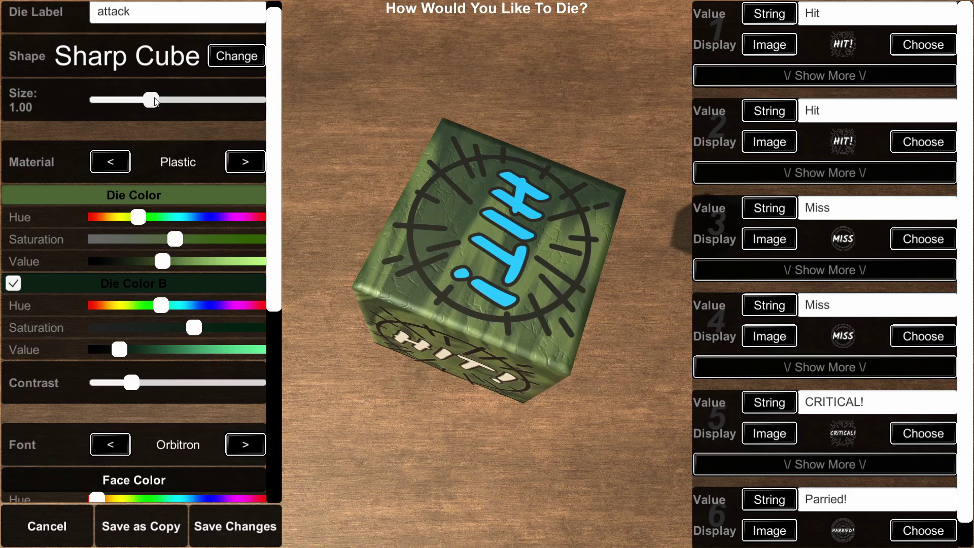
Set the die's overall size to 1.04 and inspect the cube's faces from several sides
drag(163, 105, 154, 79)
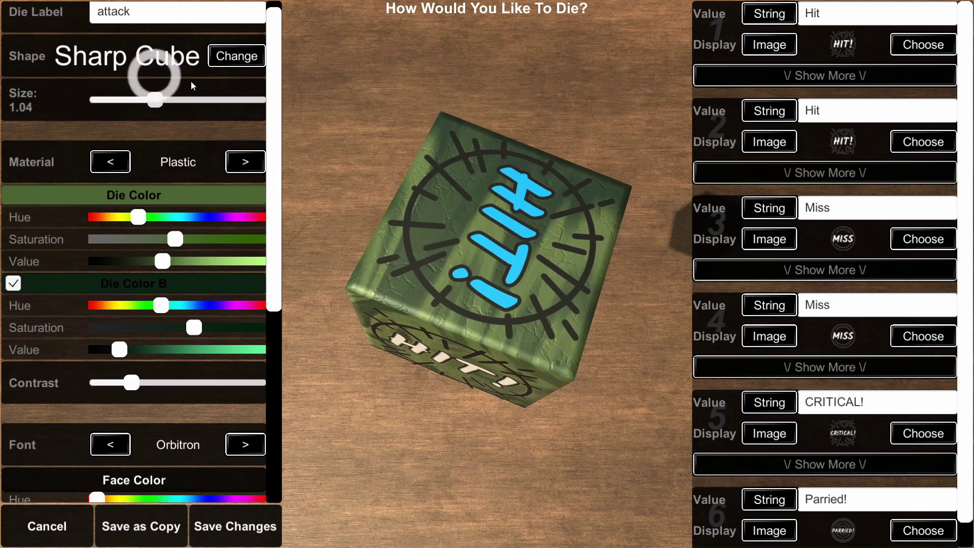
drag(272, 94, 244, 264)
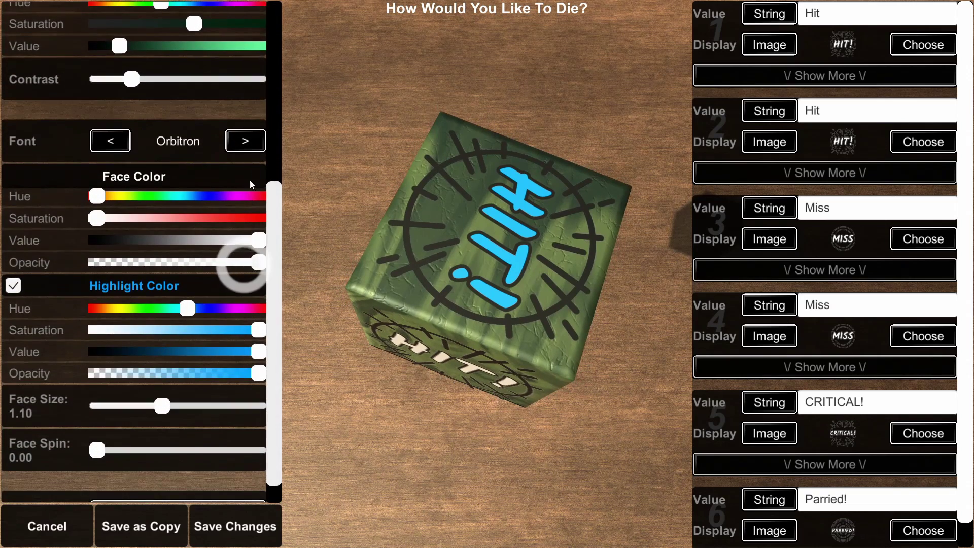
drag(523, 255, 447, 189)
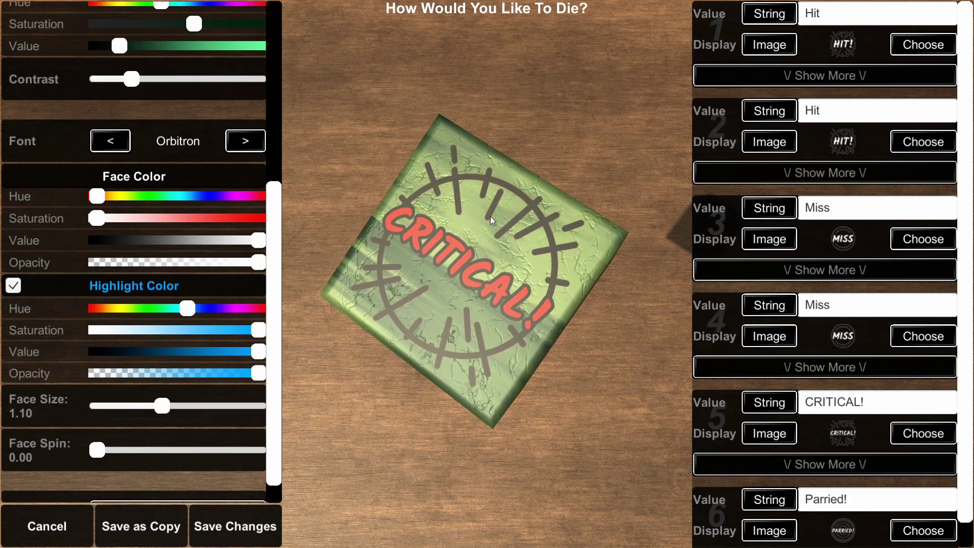
drag(547, 360, 497, 94)
drag(549, 206, 569, 65)
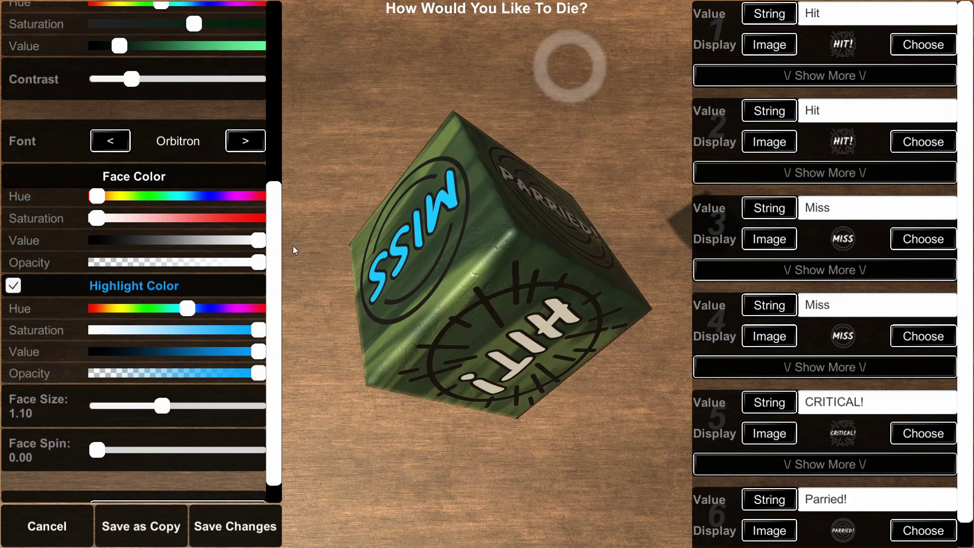
Try the Realistic Bias character for the die, switch back to Perfectly Fair and turn the cube
scroll(276, 279, down, 2)
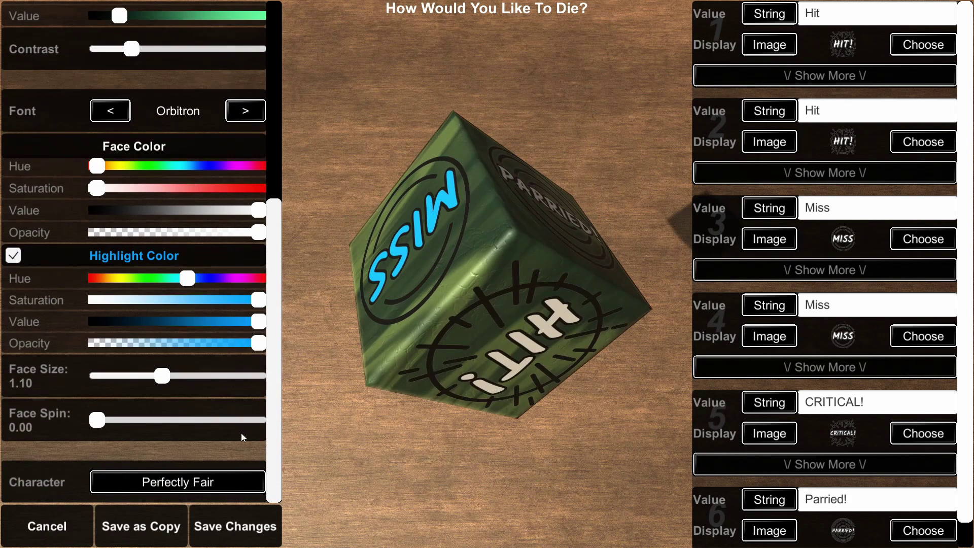
click(226, 484)
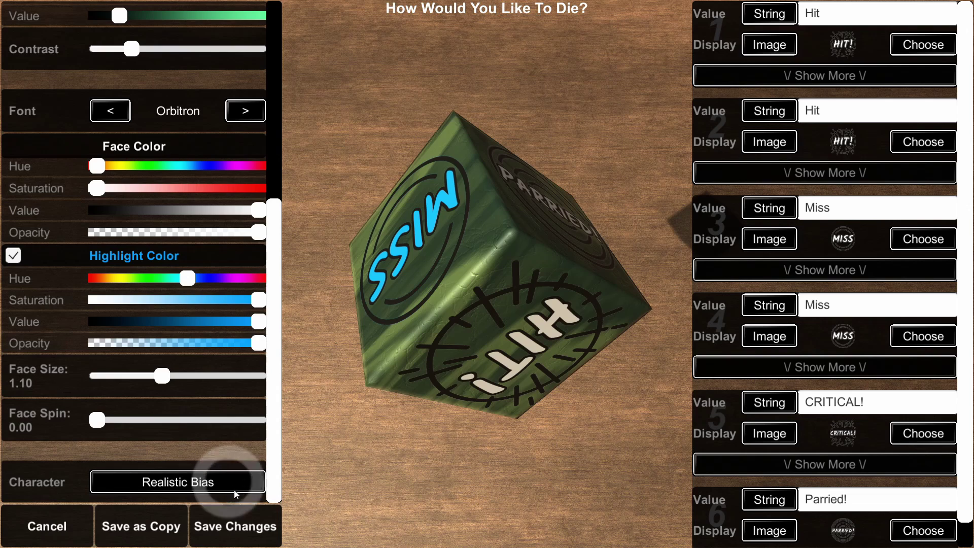
click(234, 482)
drag(506, 435, 516, 511)
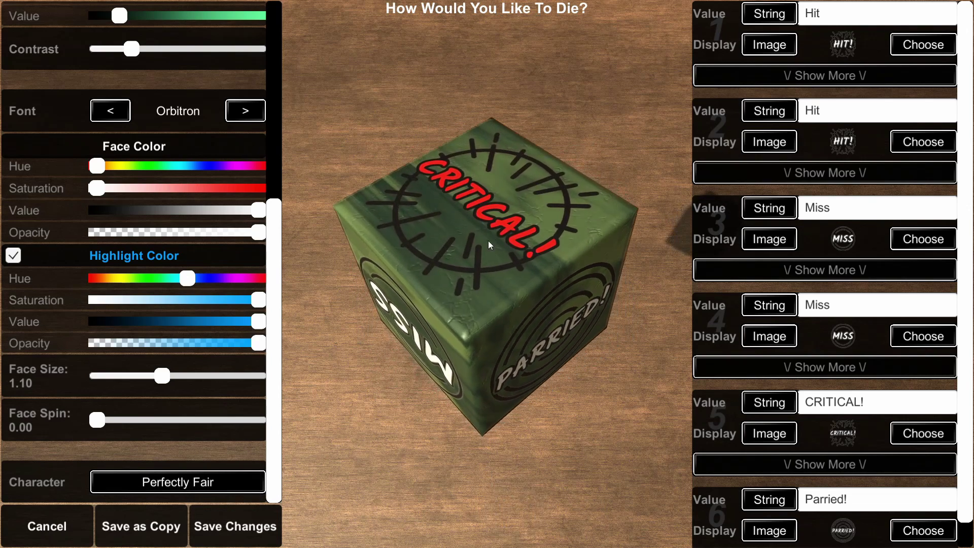
drag(489, 245, 518, 275)
Set the die's character to Realistic Bias again, inspect the cube from all sides and restore Perfectly Fair
click(217, 488)
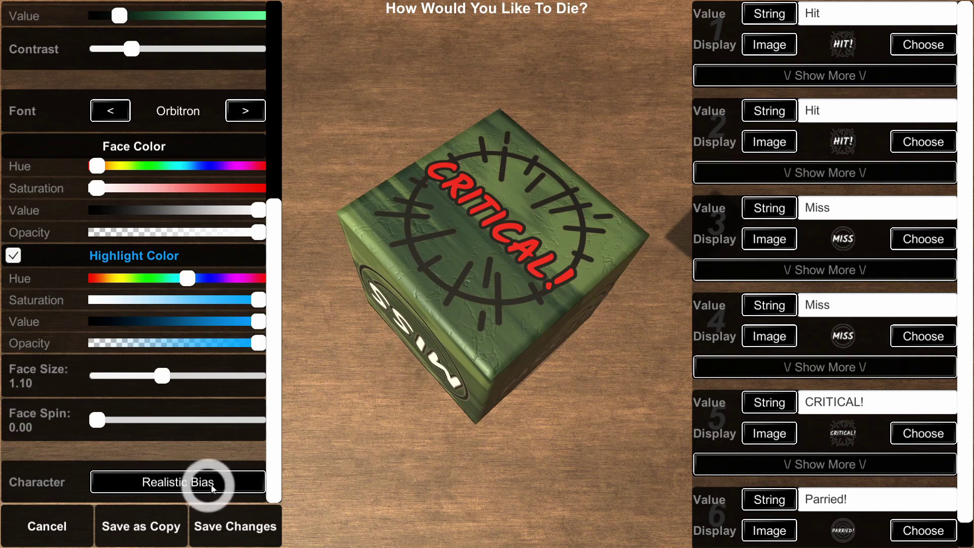
drag(472, 399, 493, 264)
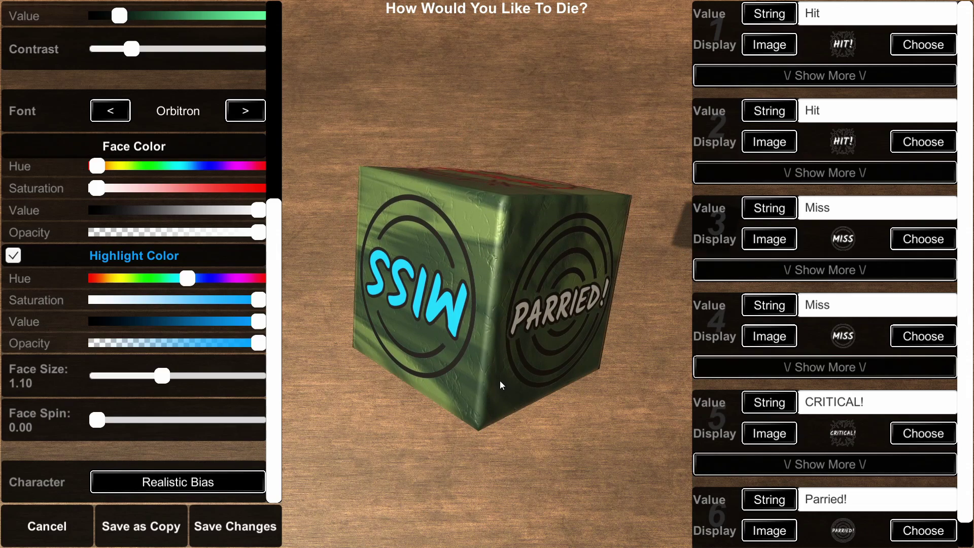
drag(500, 381, 521, 179)
drag(522, 348, 463, 165)
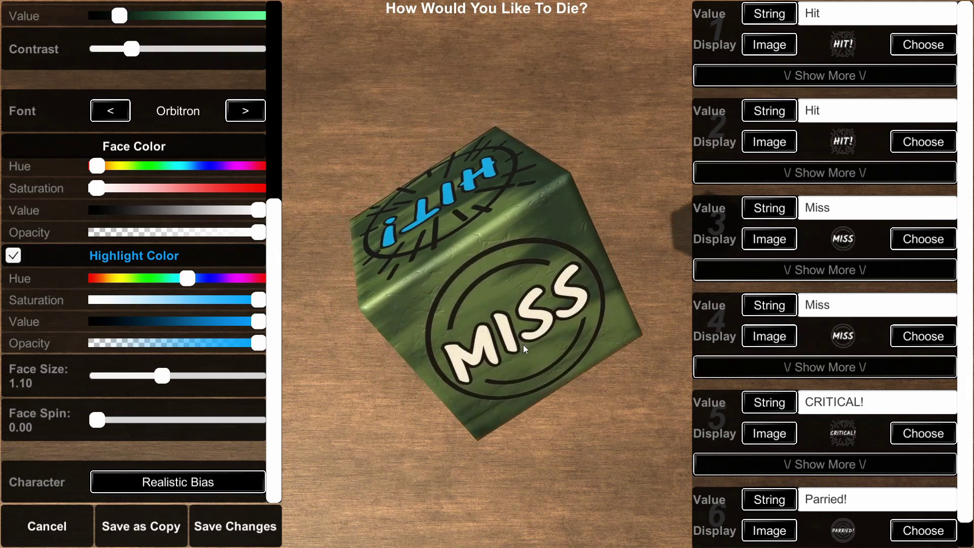
mouse_move(524, 348)
mouse_down()
mouse_move(444, 172)
mouse_move(389, 102)
mouse_up()
drag(508, 304, 405, 121)
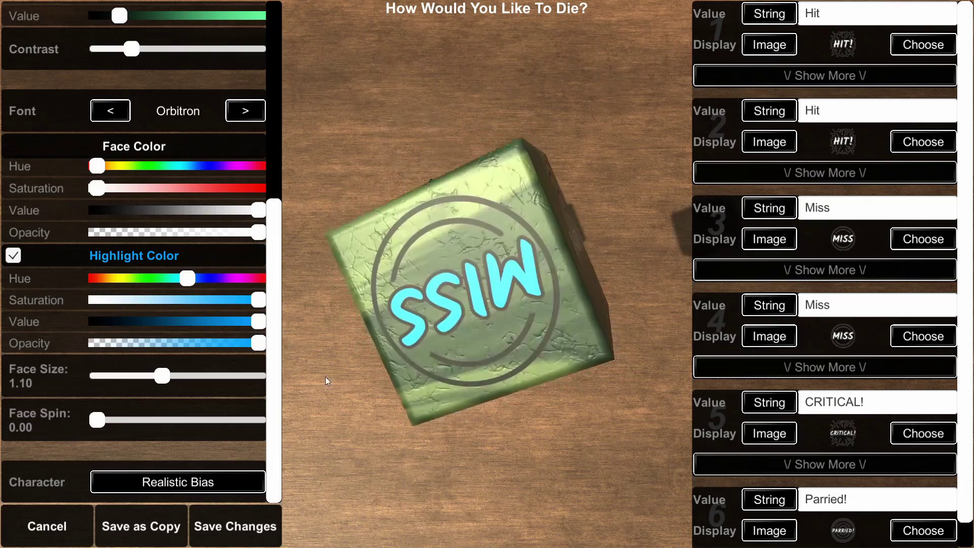
drag(400, 343, 425, 255)
click(206, 485)
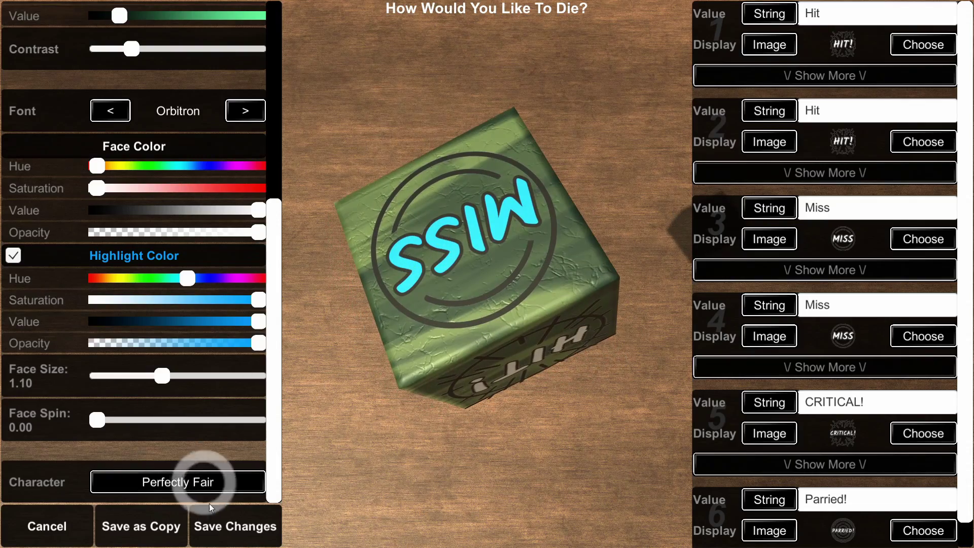